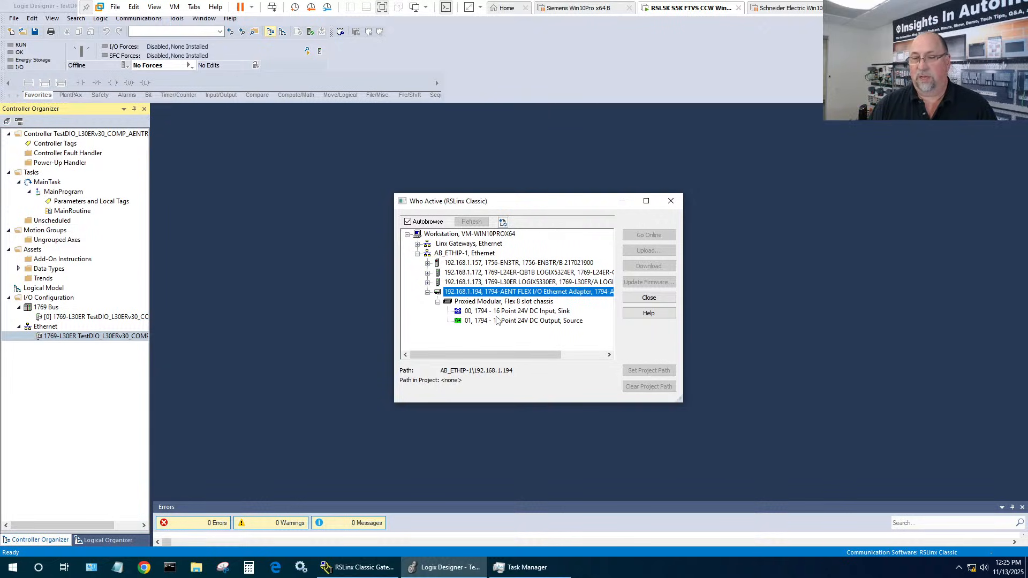
Step: Check the available options for the 1794 input and output modules under the 192.168.1.194 adapter, then close the network browser
{"action": "right_click", "coordinate": [506, 311]}
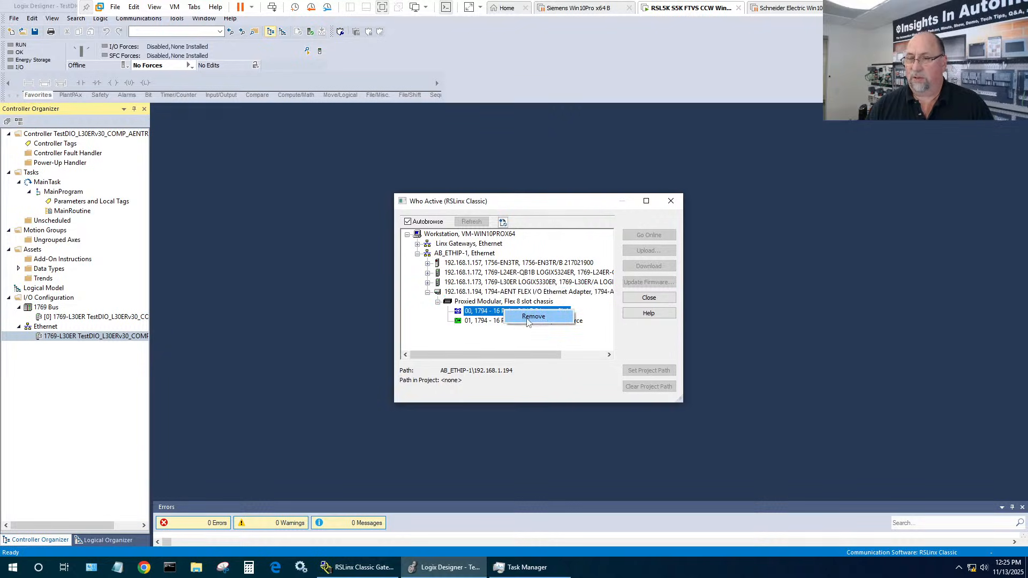
{"action": "right_click", "coordinate": [475, 321]}
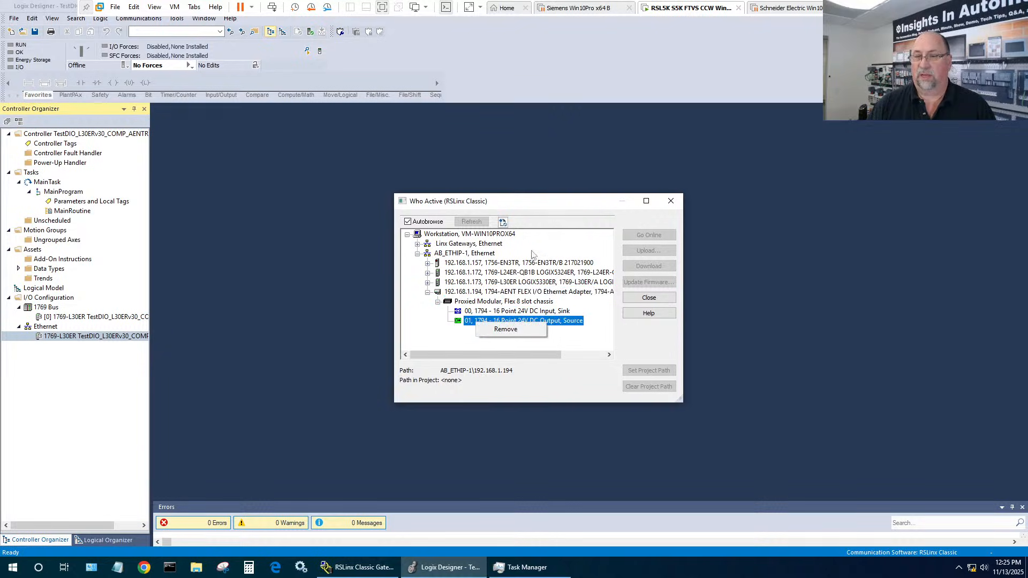
{"action": "right_click", "coordinate": [510, 204]}
{"action": "left_click", "coordinate": [507, 356]}
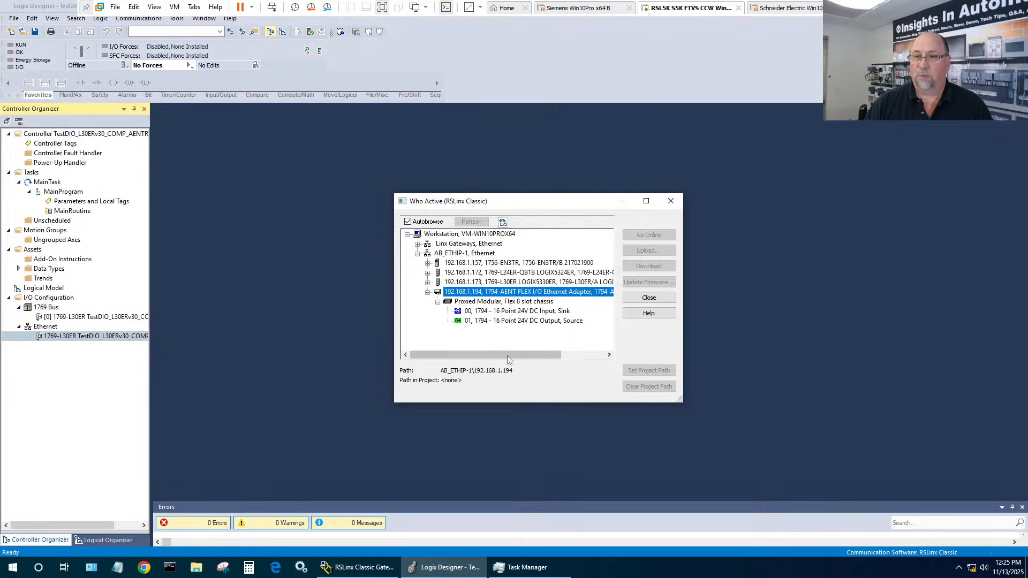
{"action": "left_click", "coordinate": [648, 298]}
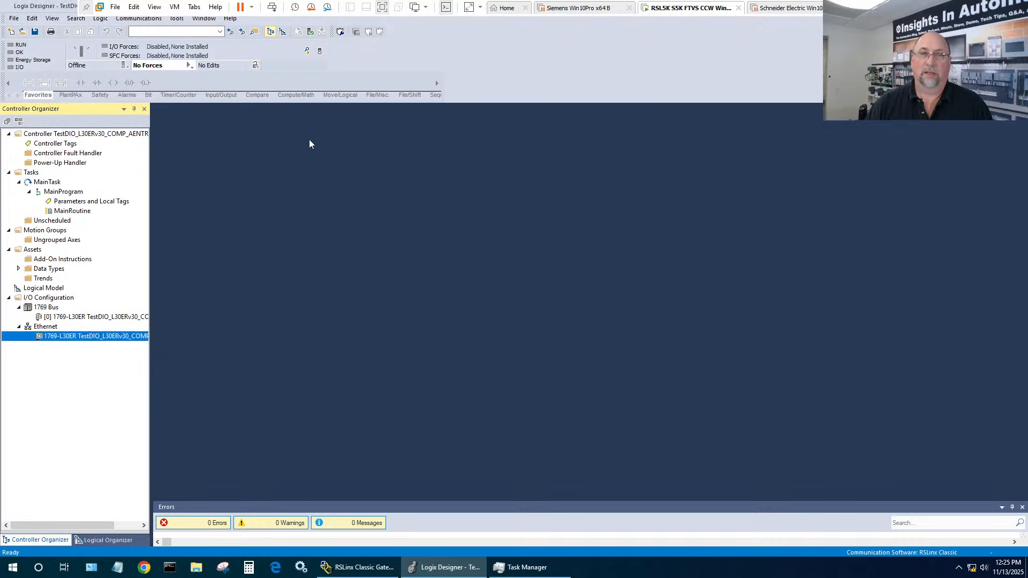
Step: Save the project and start a new 1794-AENT Ethernet adapter module under the Ethernet network, finding it with the search text 1794
{"action": "left_click", "coordinate": [34, 32]}
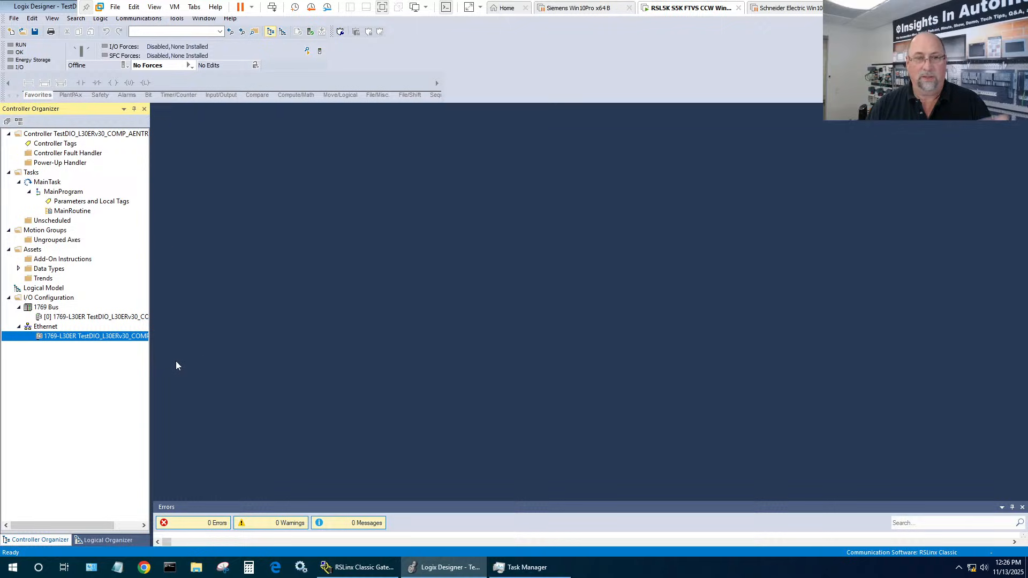
{"action": "right_click", "coordinate": [45, 326]}
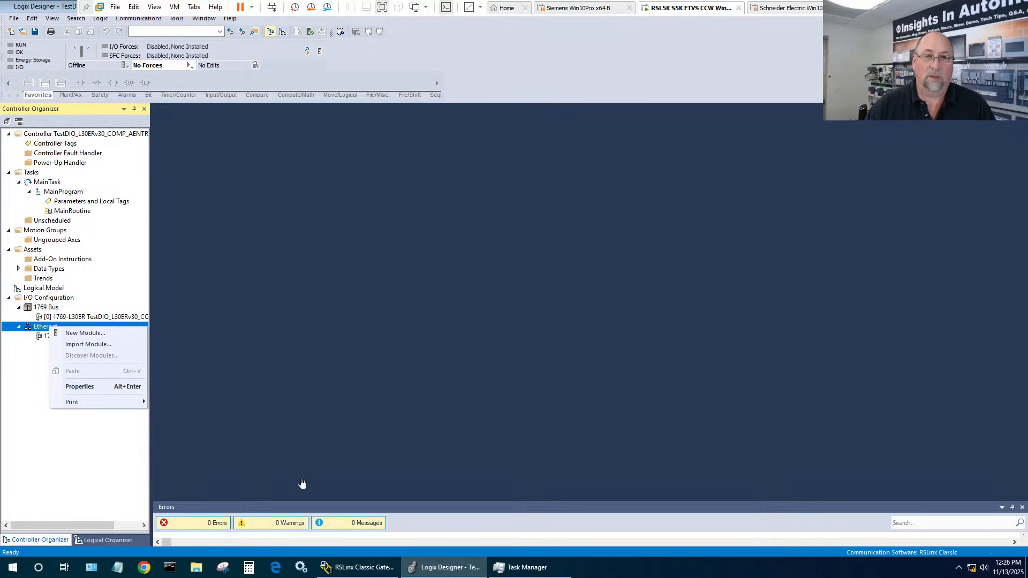
{"action": "left_click", "coordinate": [97, 333]}
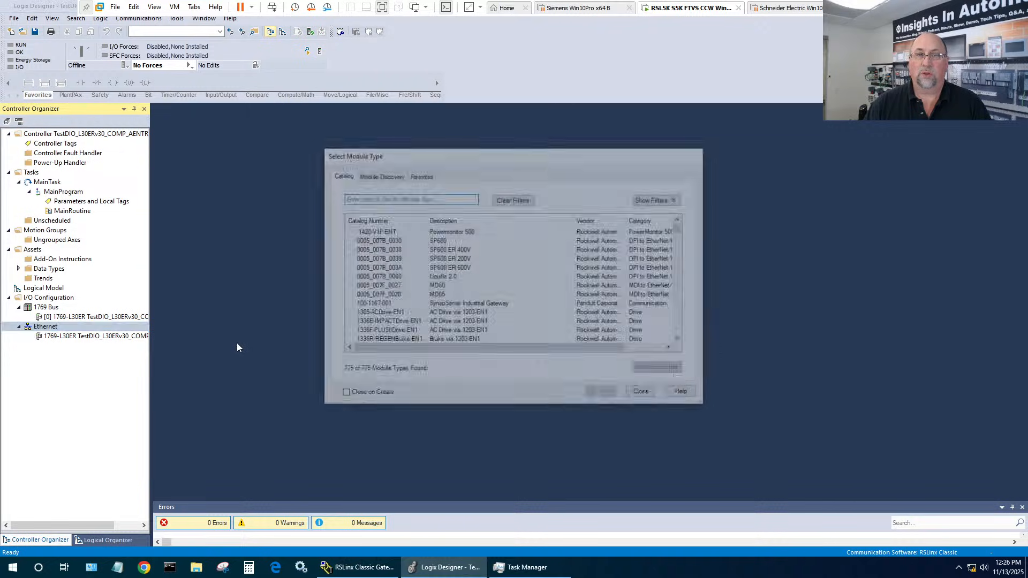
{"action": "type", "text": "1794"}
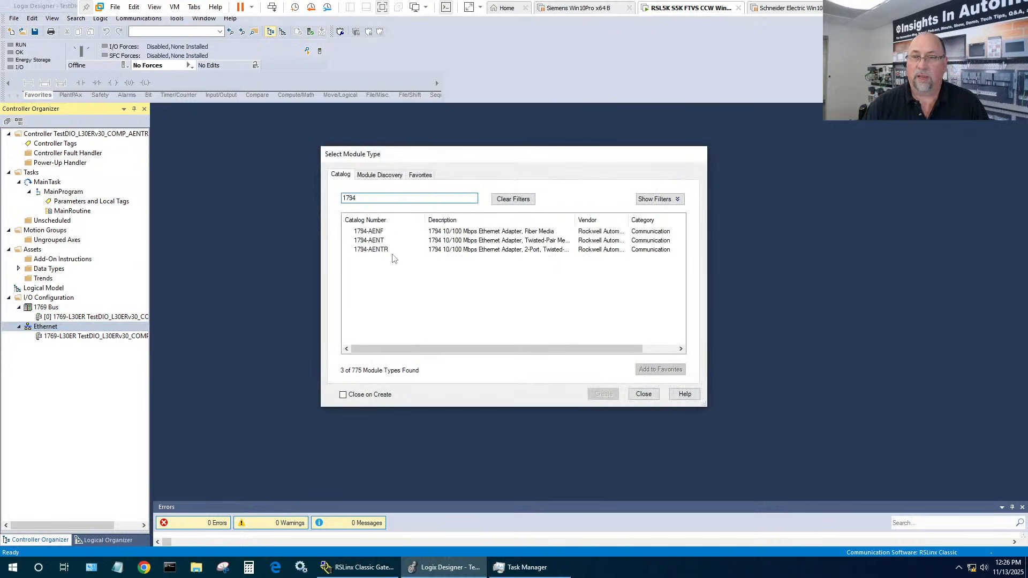
{"action": "left_click", "coordinate": [375, 241]}
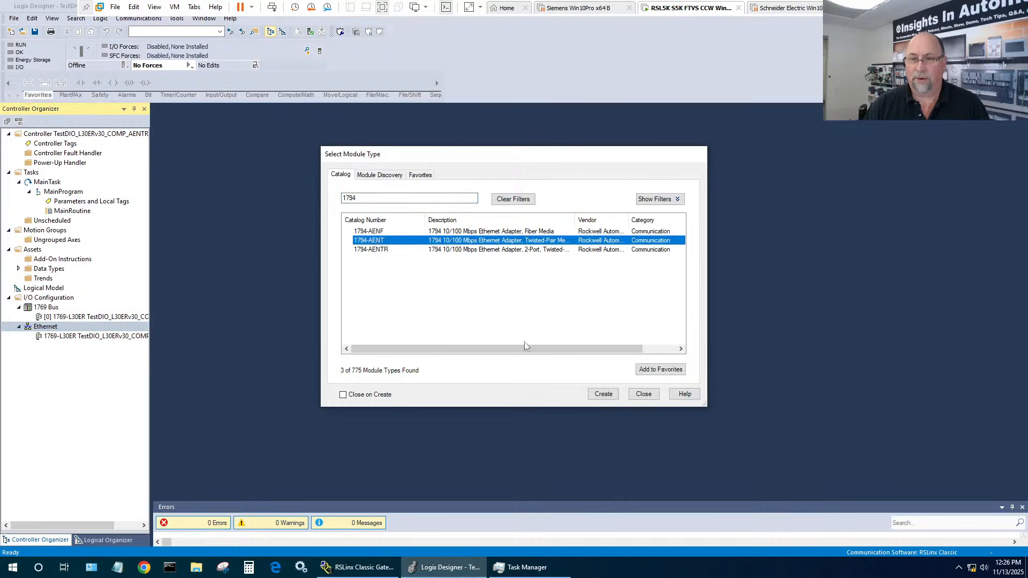
{"action": "left_click", "coordinate": [604, 396]}
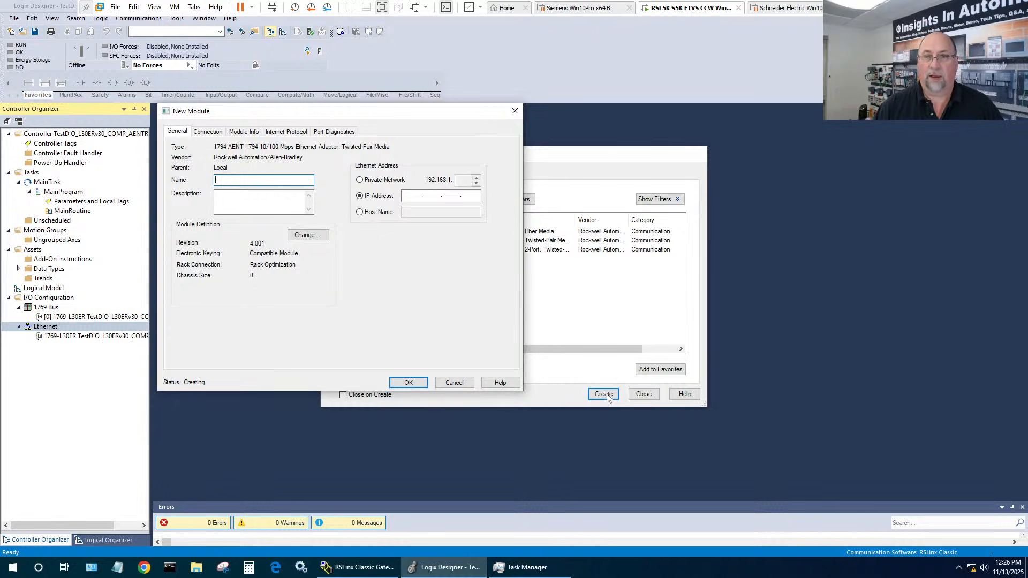
Step: Name the new adapter module Flex_A and set its IP address to 192.168.1.194
{"action": "type", "text": "Flex_A"}
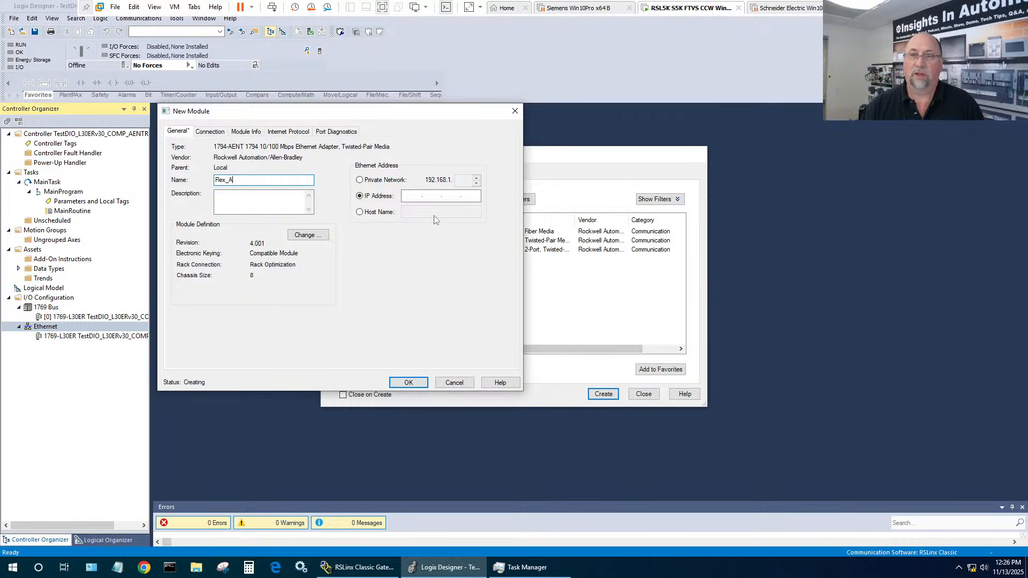
{"action": "left_click", "coordinate": [416, 195]}
{"action": "type", "text": "192 . "}
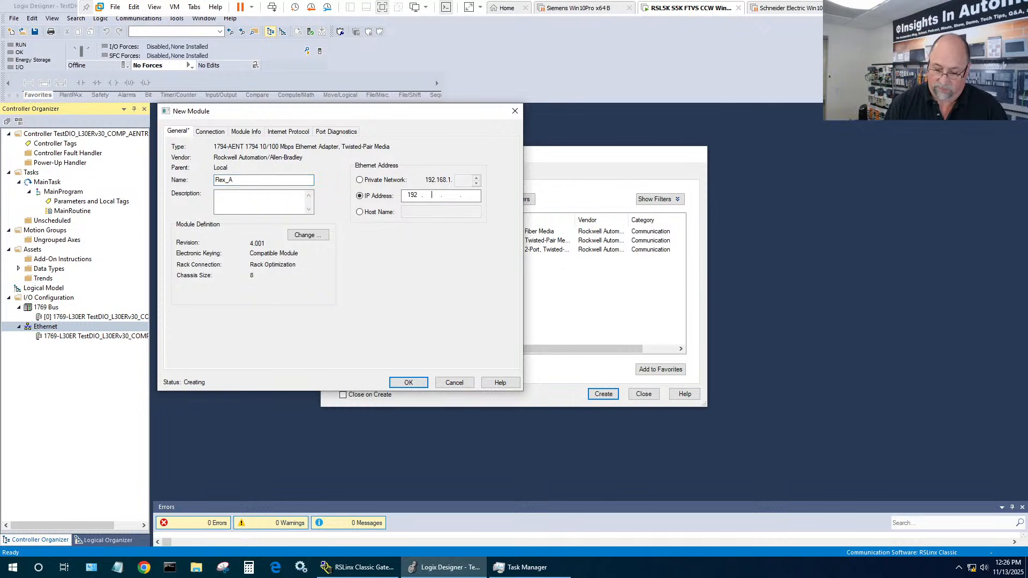
{"action": "type", "text": "168 . 1 . "}
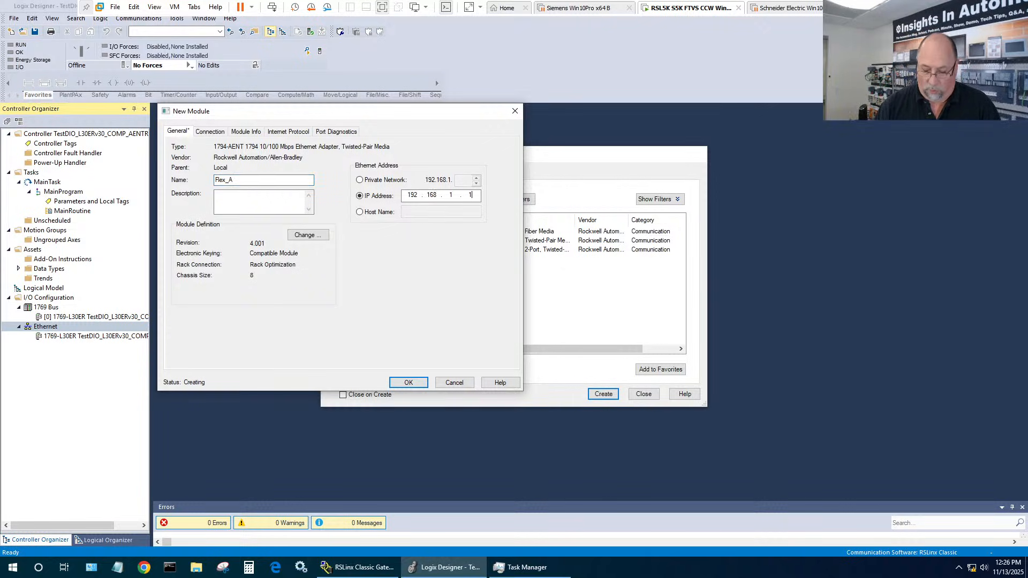
{"action": "type", "text": "194"}
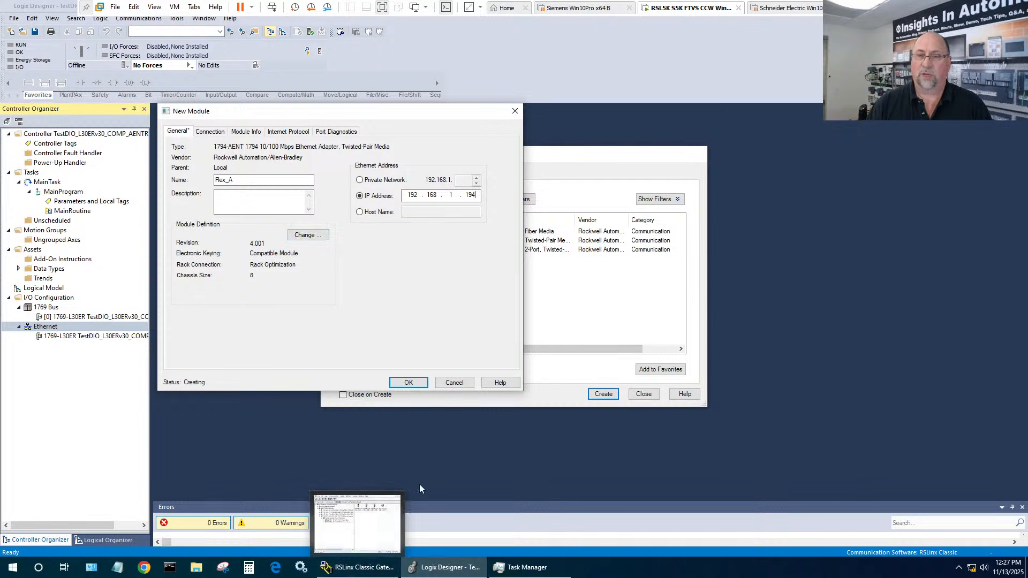
Step: Switch to RSLinx Classic and check the module configuration of the 192.168.1.194 1794-AENT adapter for its revision
{"action": "left_click", "coordinate": [357, 522]}
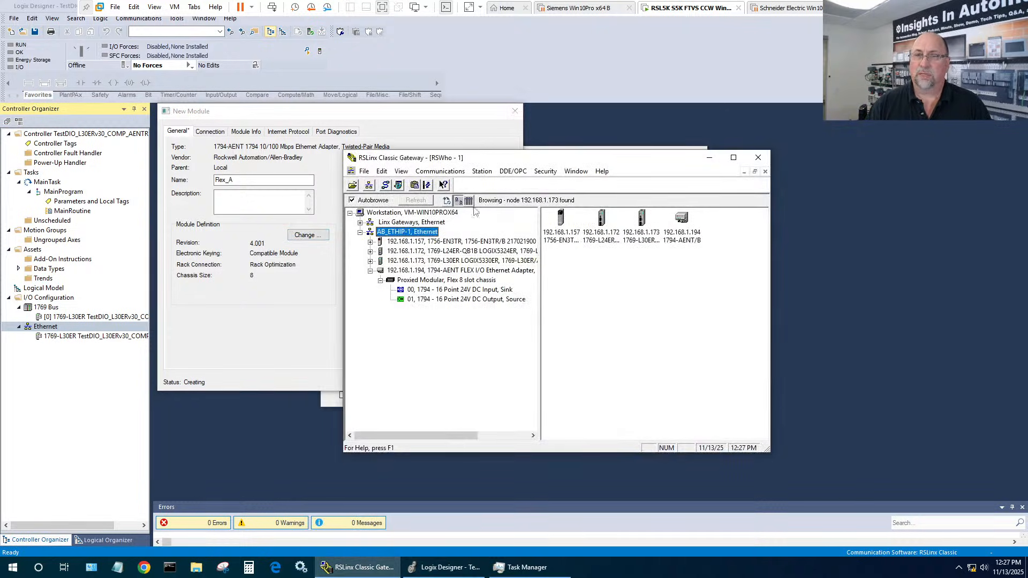
{"action": "right_click", "coordinate": [411, 271]}
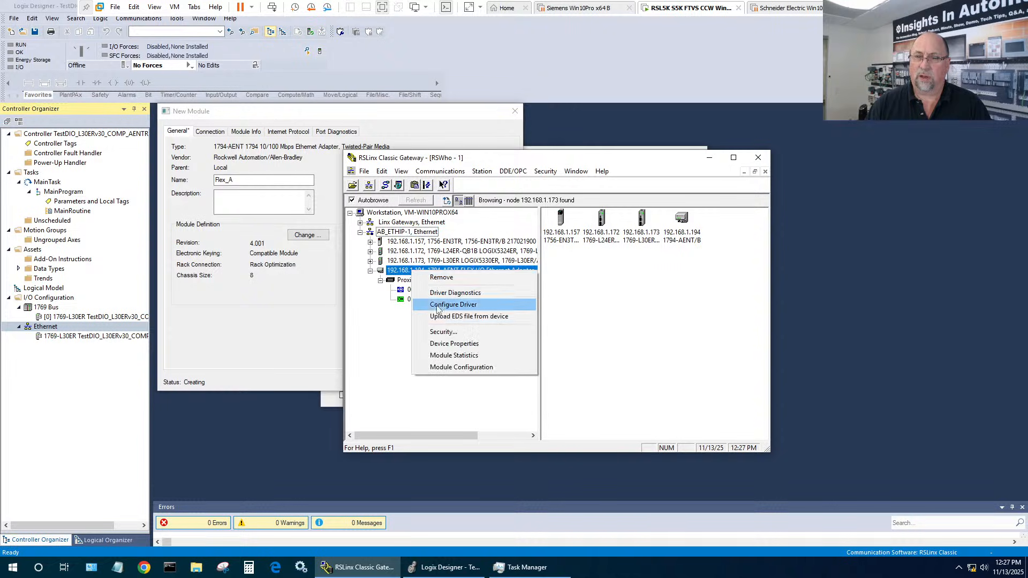
{"action": "left_click", "coordinate": [455, 367]}
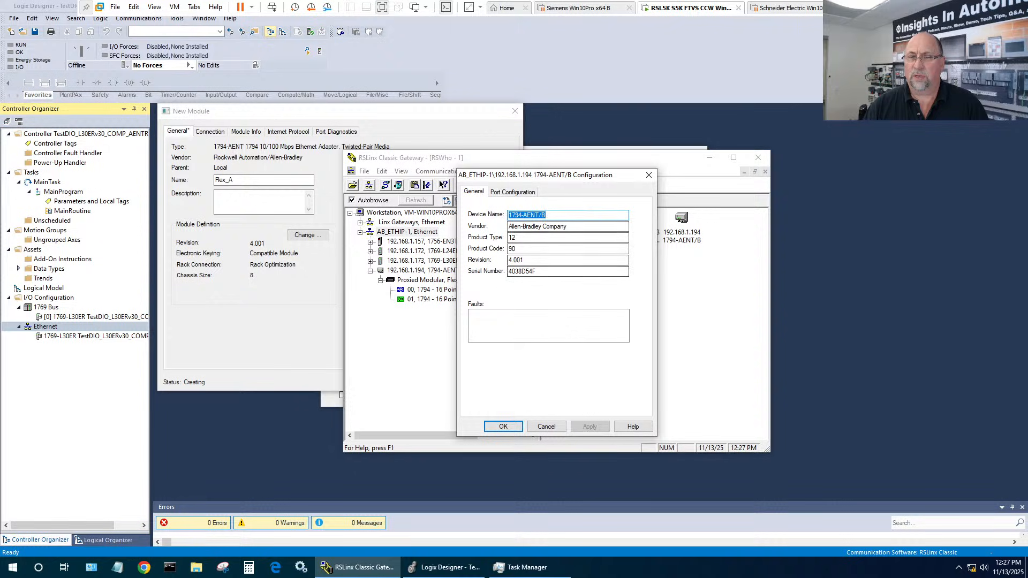
{"action": "left_click", "coordinate": [544, 426]}
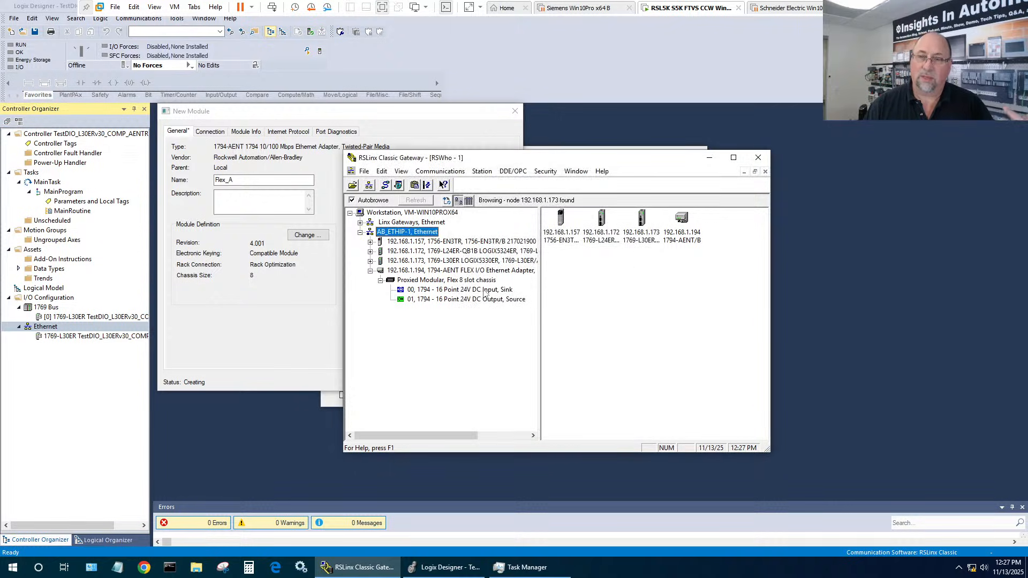
Step: View the device properties of the 16-point output module and the 16-point input module in the Flex chassis
{"action": "right_click", "coordinate": [481, 298]}
{"action": "left_click", "coordinate": [512, 357]}
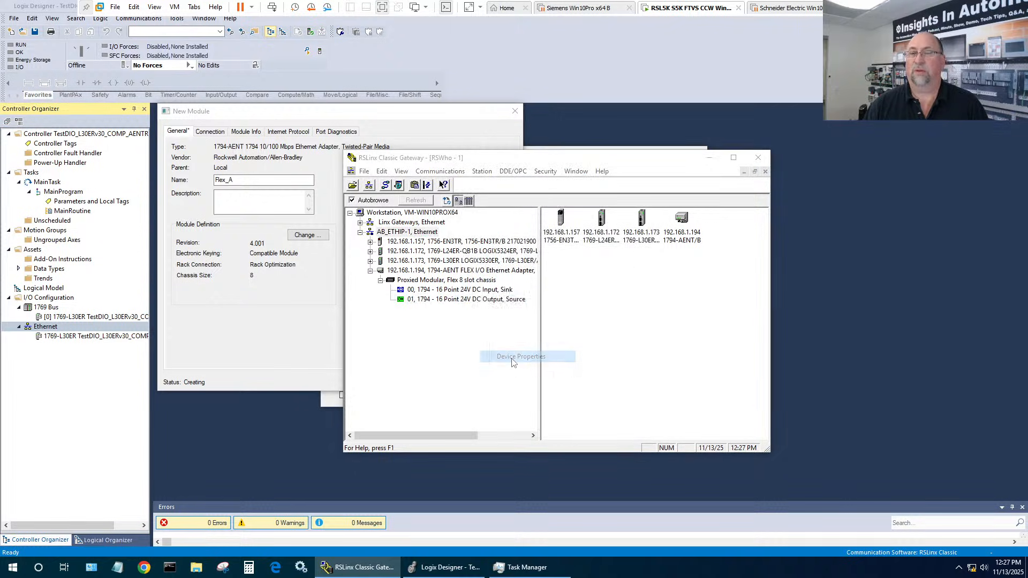
{"action": "left_click", "coordinate": [546, 385]}
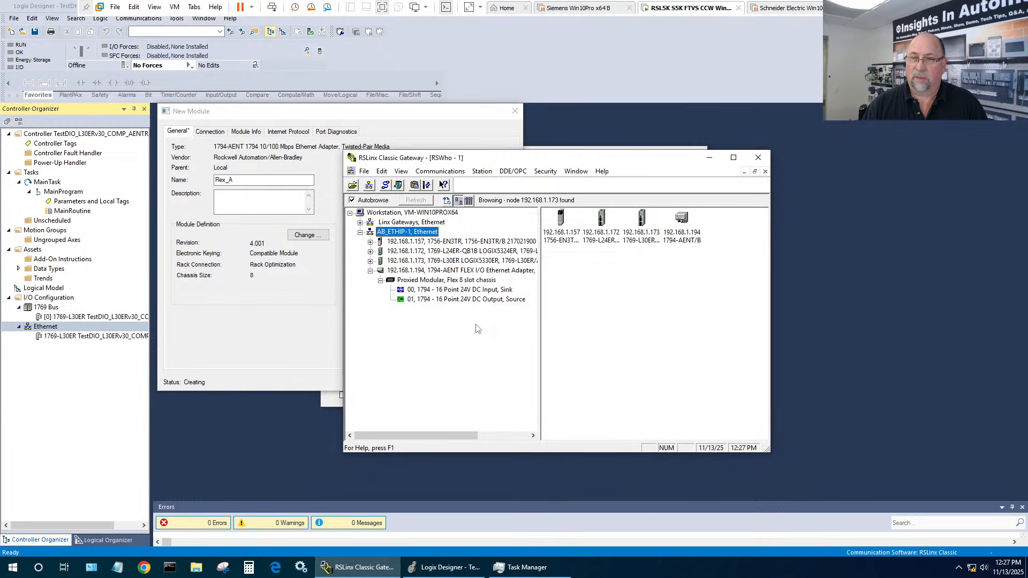
{"action": "right_click", "coordinate": [467, 289]}
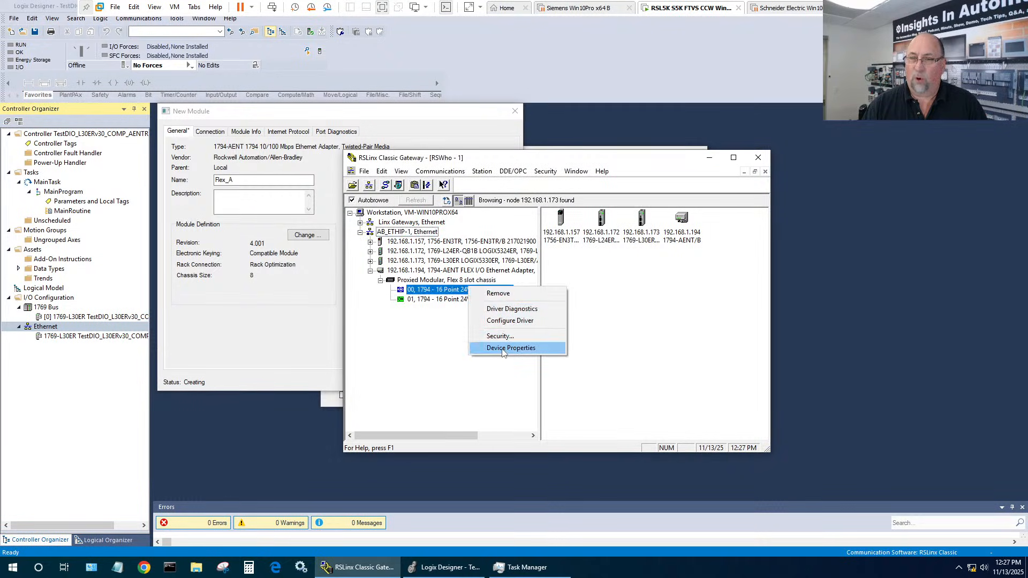
{"action": "left_click", "coordinate": [508, 348]}
{"action": "left_click", "coordinate": [533, 383]}
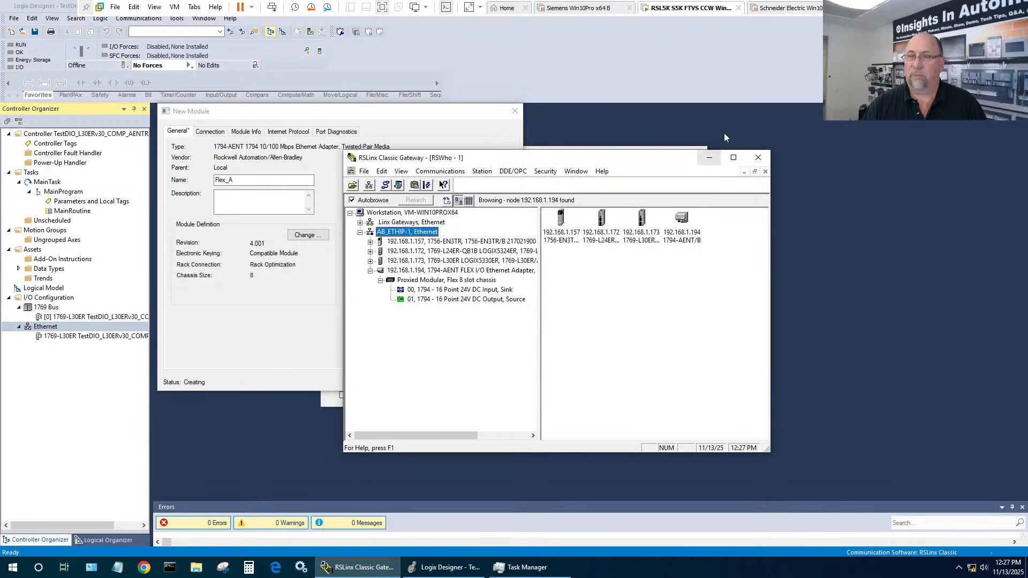
Step: Return to Logix Designer, confirm creation of the Flex_A adapter and close the module catalog
{"action": "left_click", "coordinate": [709, 158]}
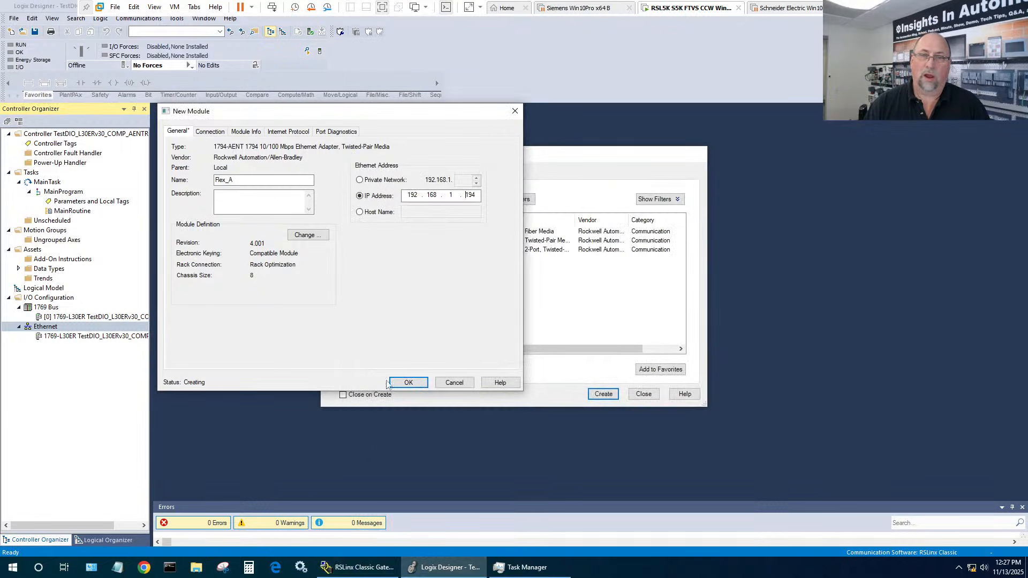
{"action": "left_click", "coordinate": [408, 383]}
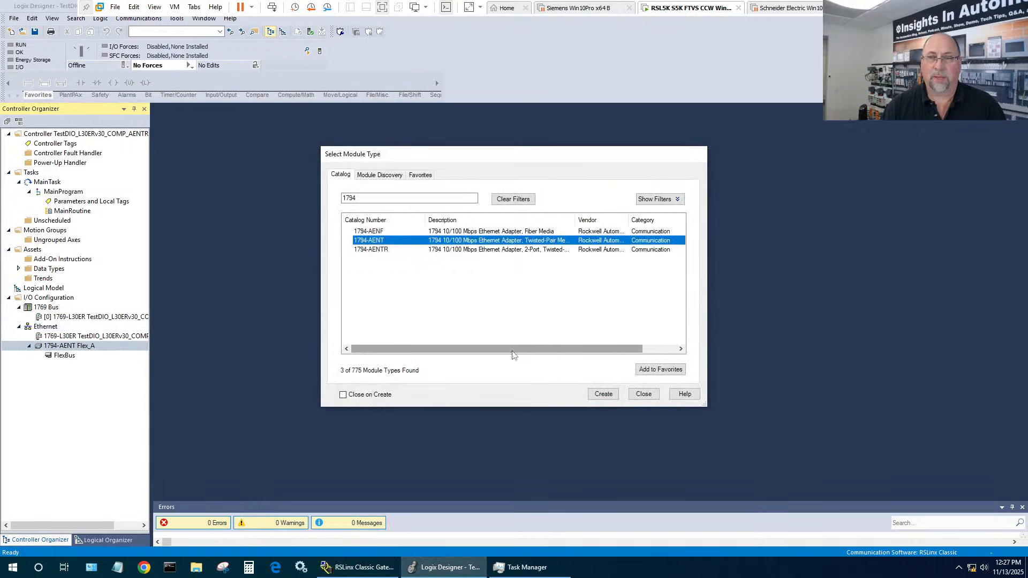
{"action": "left_click", "coordinate": [643, 394]}
Step: Review the general properties of the Flex_A adapter and close them without changes
{"action": "right_click", "coordinate": [80, 347]}
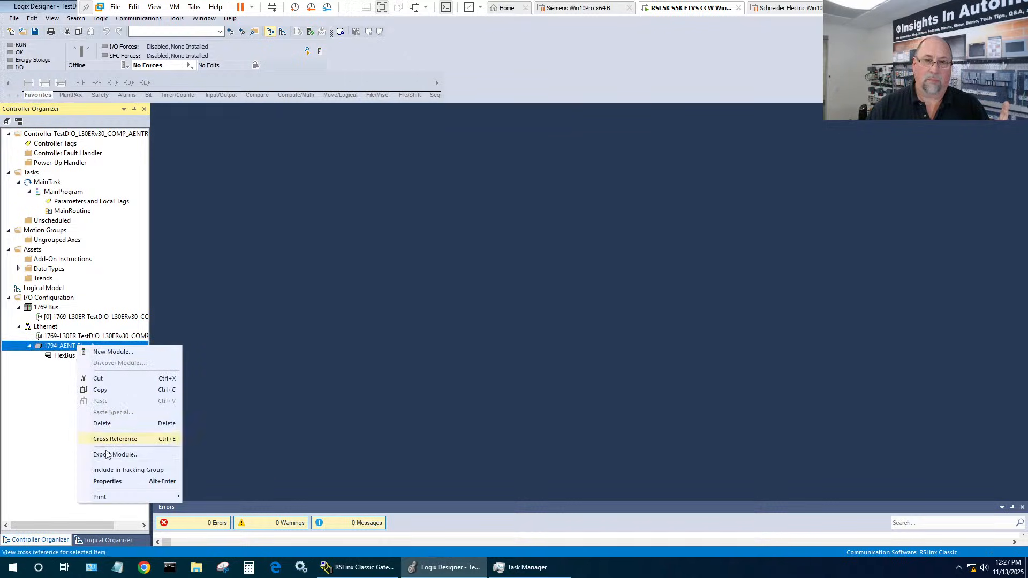
{"action": "left_click", "coordinate": [107, 481]}
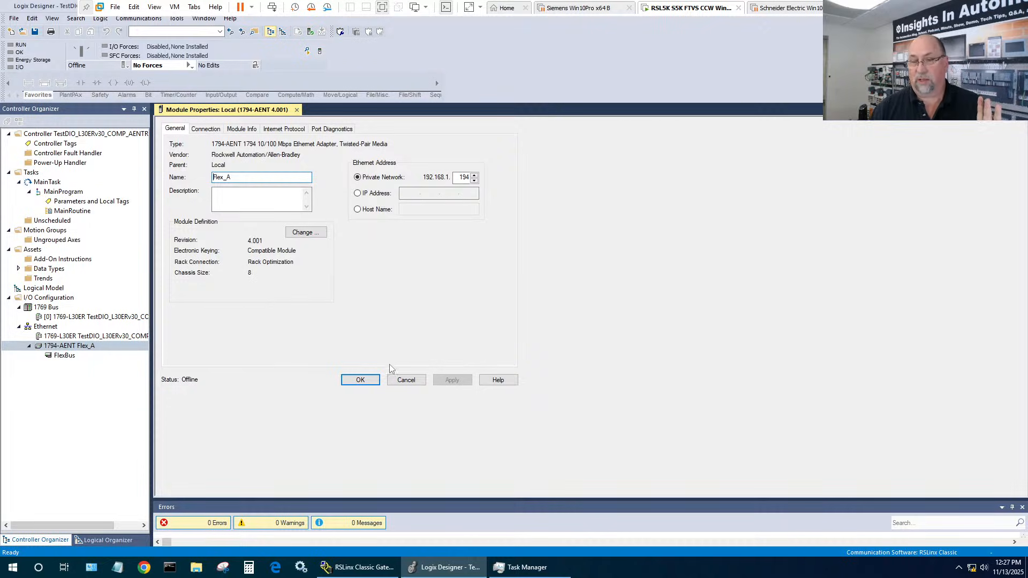
{"action": "left_click", "coordinate": [405, 380]}
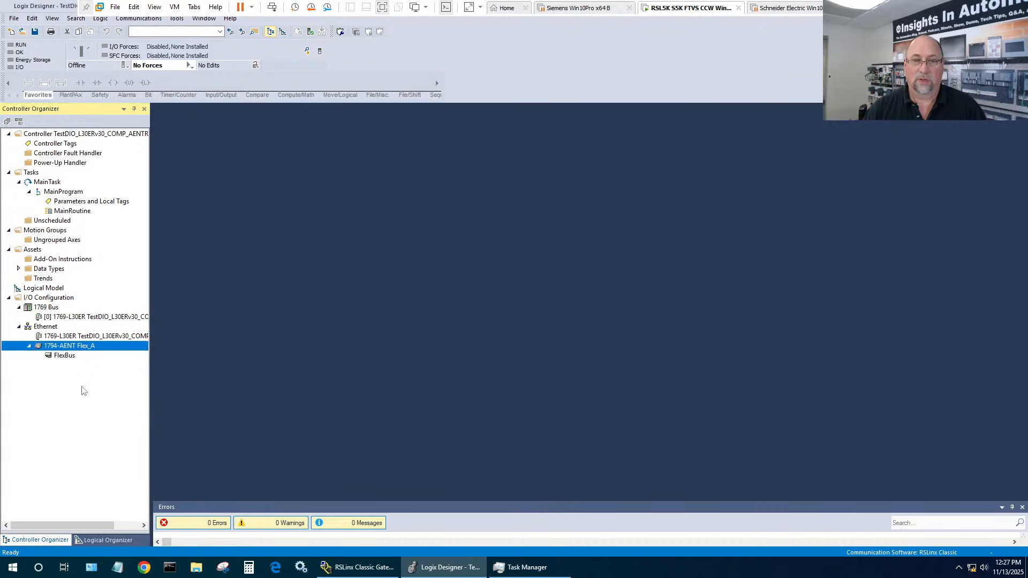
Step: Add a 1794-IB16 16-point 24V DC input module to the FlexBus in slot 0, using the catalog search 1794-ib
{"action": "right_click", "coordinate": [70, 356]}
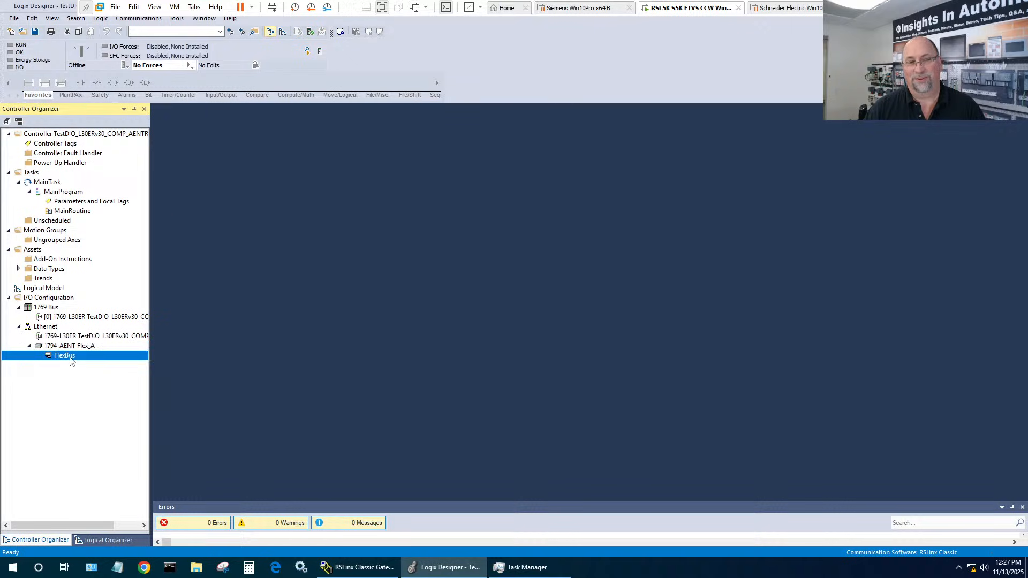
{"action": "left_click", "coordinate": [91, 364]}
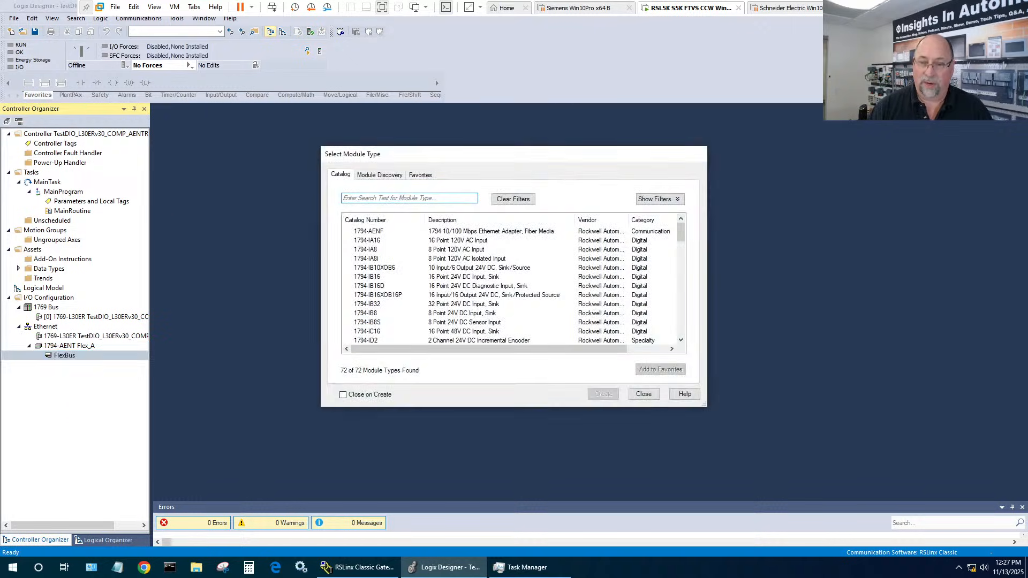
{"action": "type", "text": "17"}
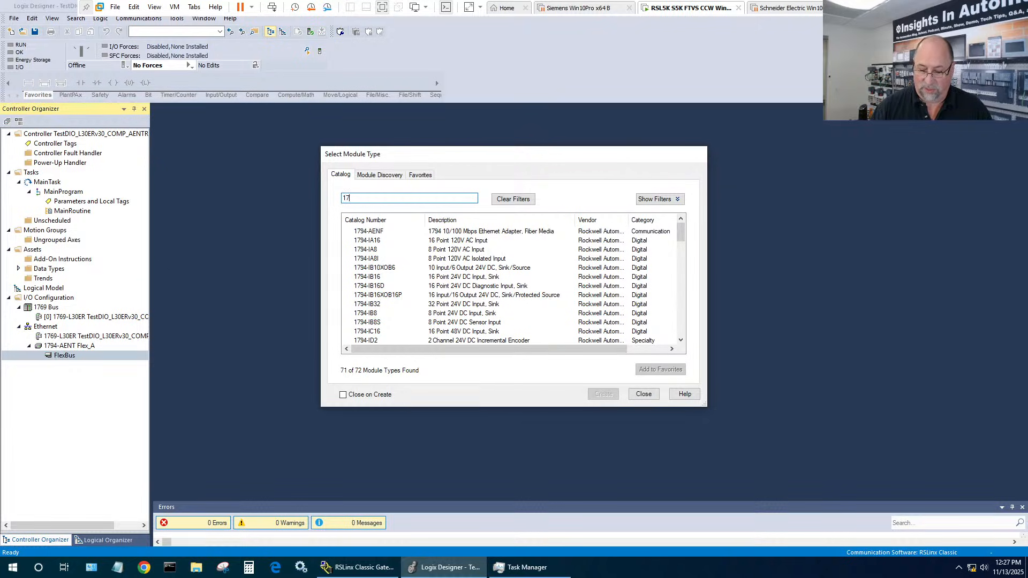
{"action": "type", "text": "94-"}
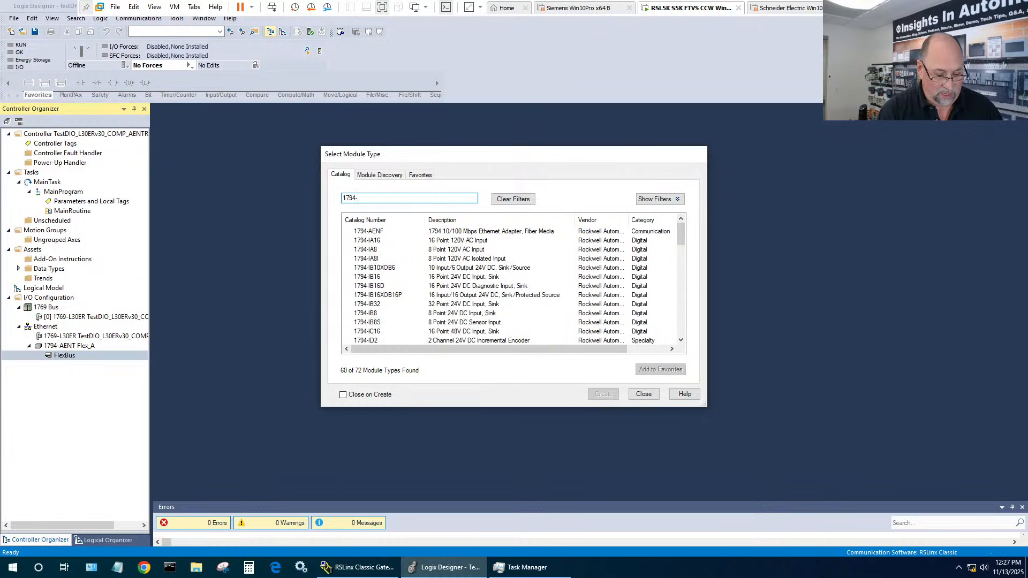
{"action": "type", "text": "ib"}
{"action": "left_click", "coordinate": [384, 241]}
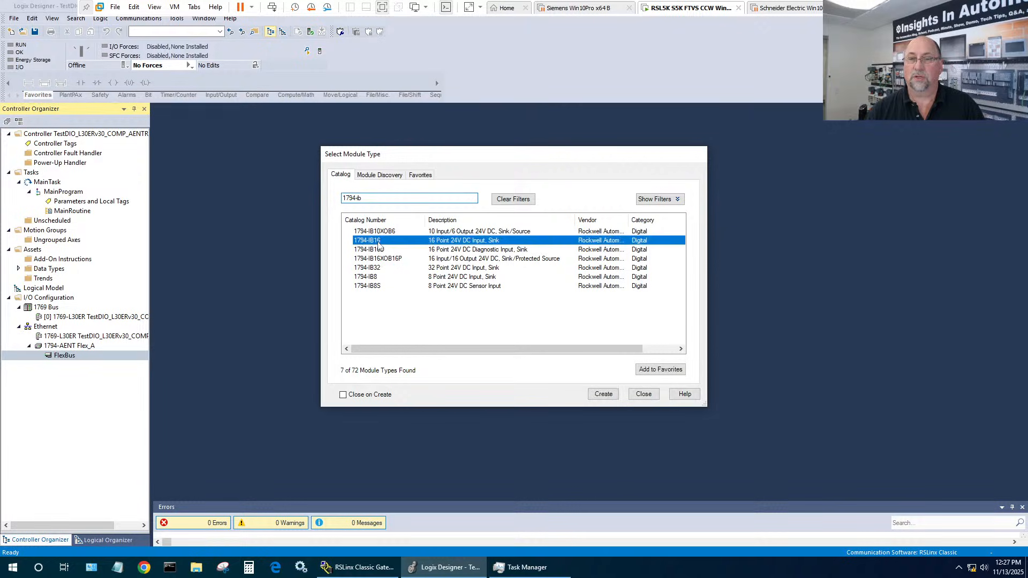
{"action": "left_click", "coordinate": [610, 397]}
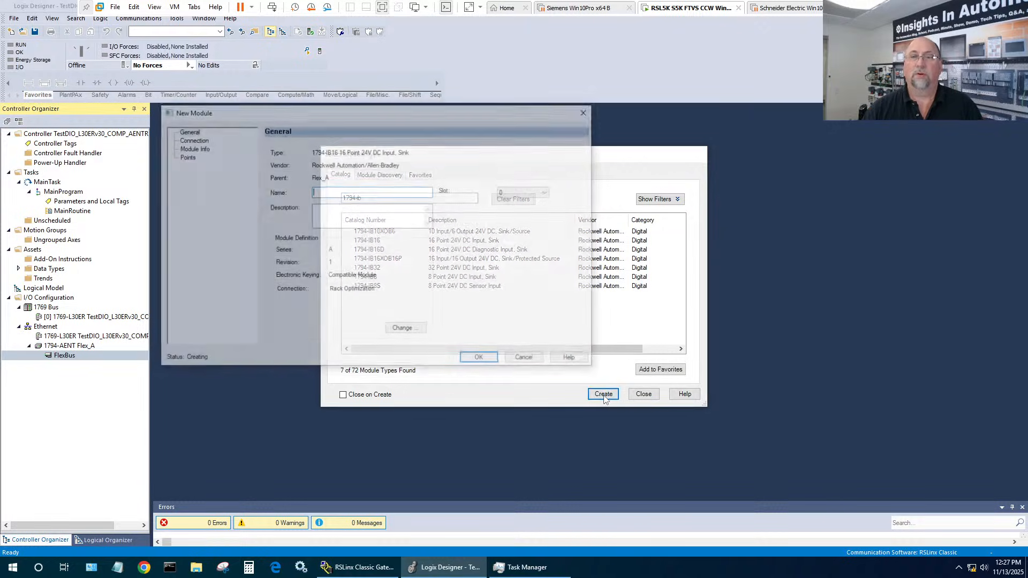
{"action": "left_click", "coordinate": [476, 363]}
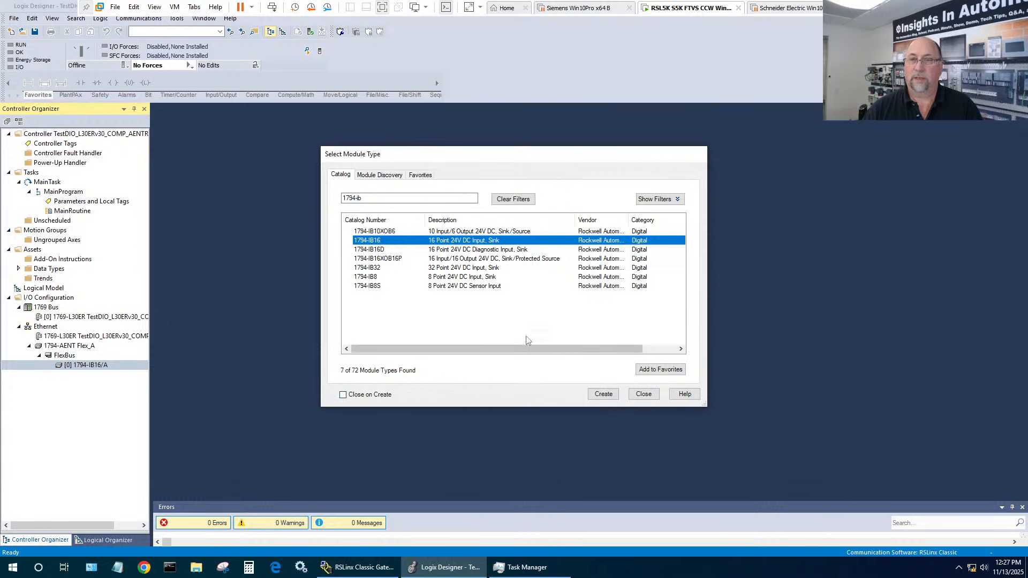
Step: Add a 1794-OB16 16-point 24V DC output module to the FlexBus in slot 1, using the catalog search 1794-ob, and close the catalog
{"action": "left_click", "coordinate": [370, 198]}
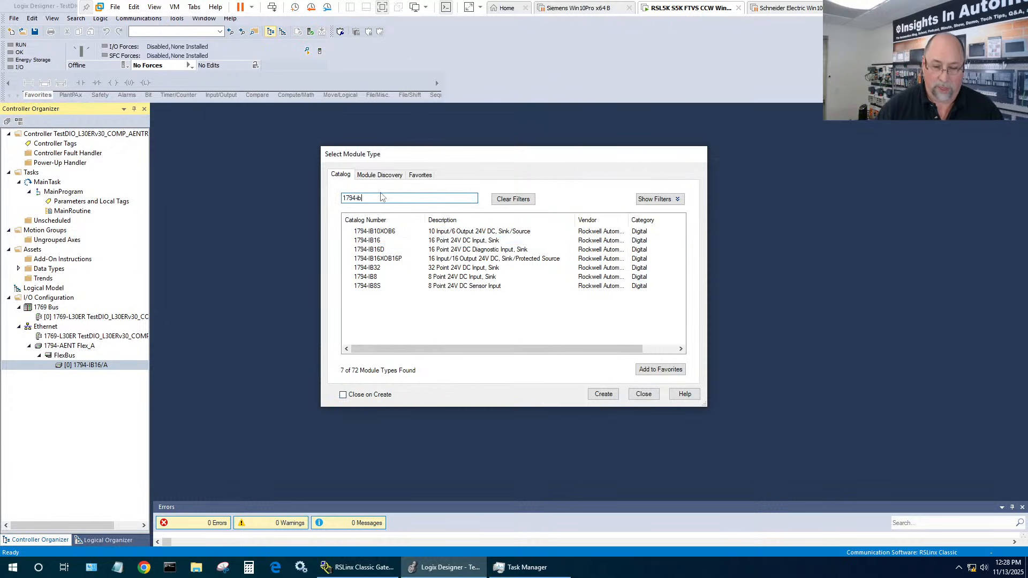
{"action": "key", "text": "BackSpace"}
{"action": "key", "text": "BackSpace"}
{"action": "type", "text": "ob"}
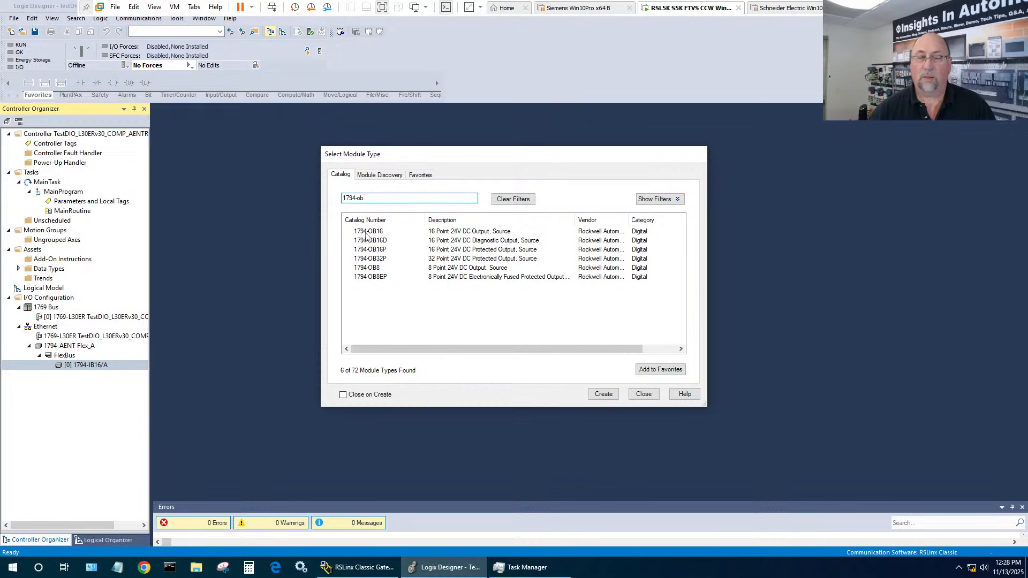
{"action": "left_click", "coordinate": [375, 232]}
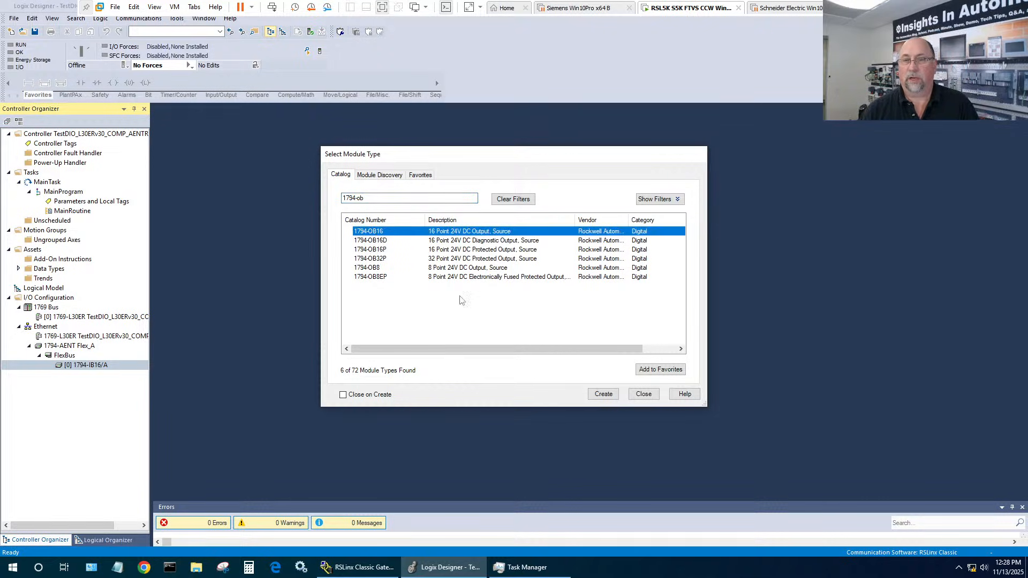
{"action": "left_click", "coordinate": [604, 394]}
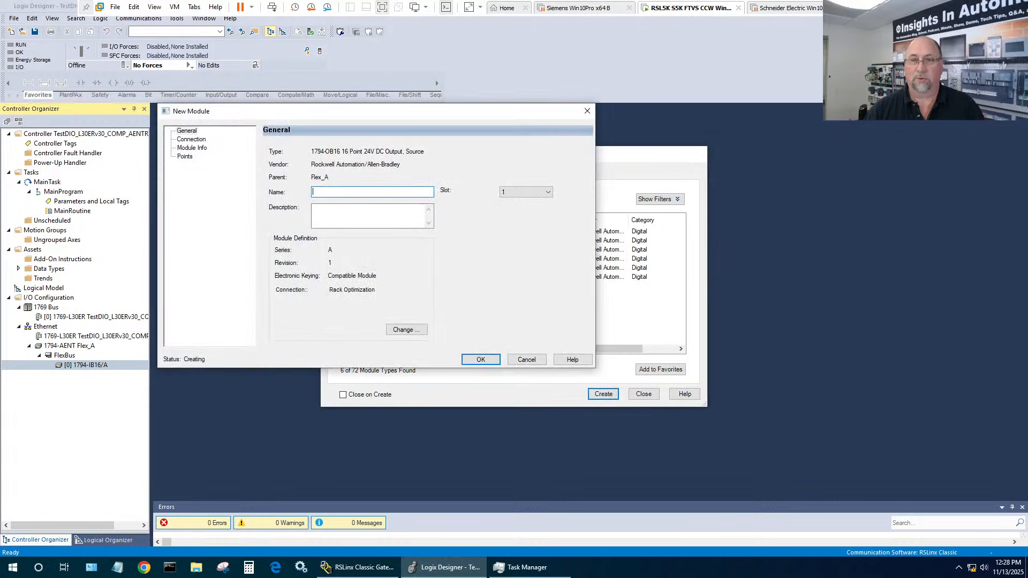
{"action": "left_click", "coordinate": [471, 359]}
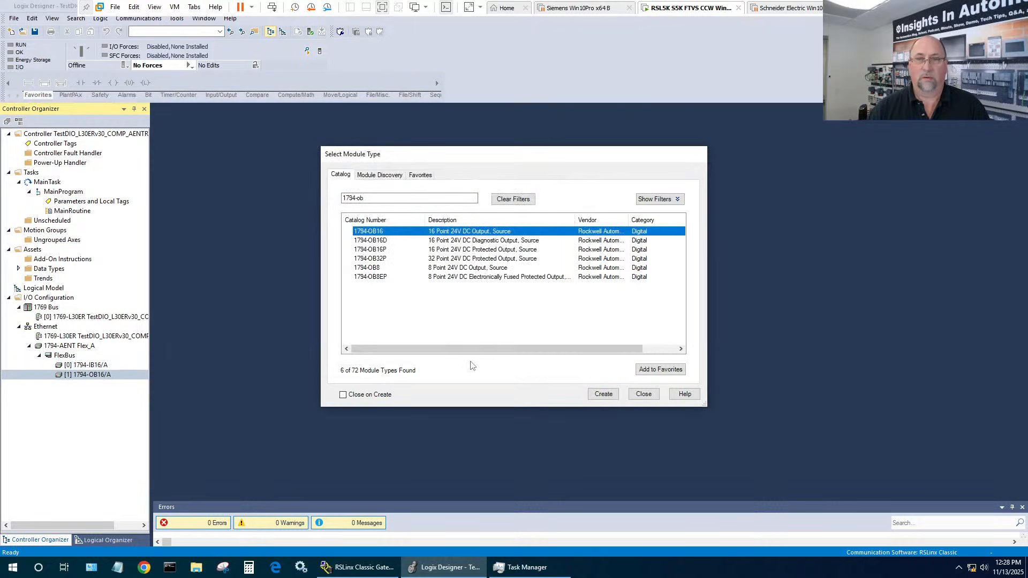
{"action": "left_click", "coordinate": [644, 396]}
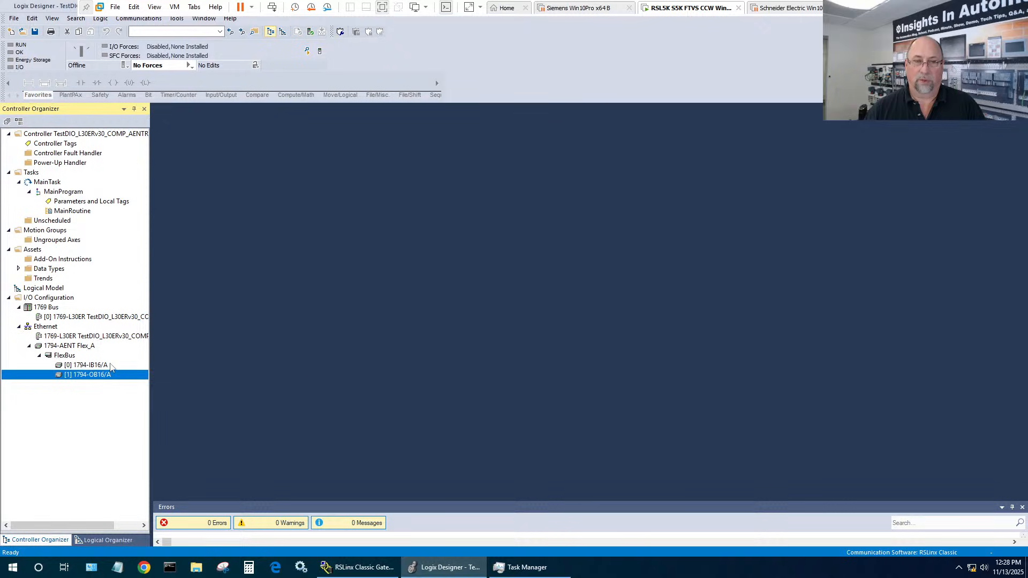
Step: Examine the controller tags, expanding and collapsing the bits of Flex_A:0:I and Flex_A:1:O
{"action": "double_click", "coordinate": [45, 144]}
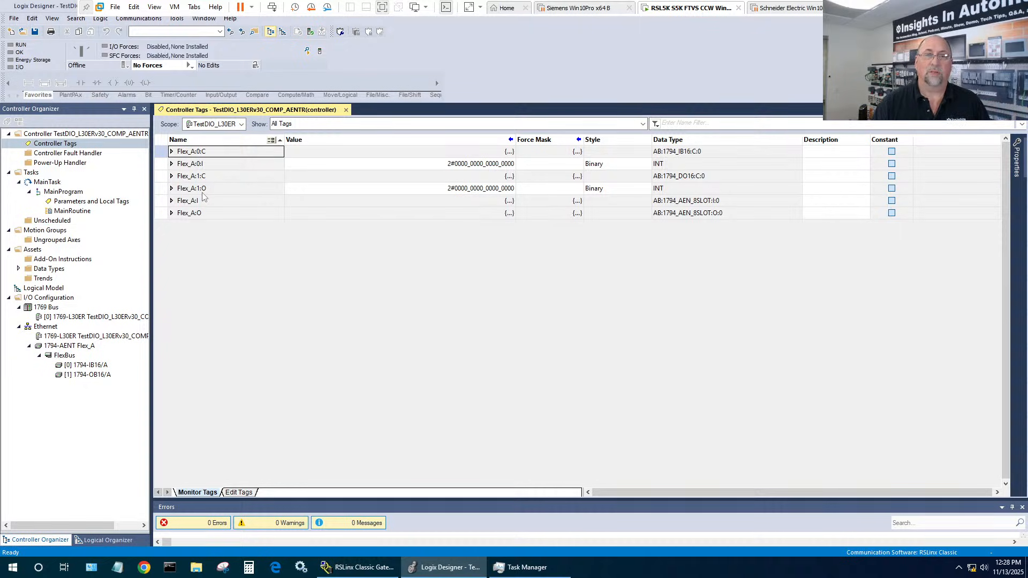
{"action": "left_click", "coordinate": [172, 164]}
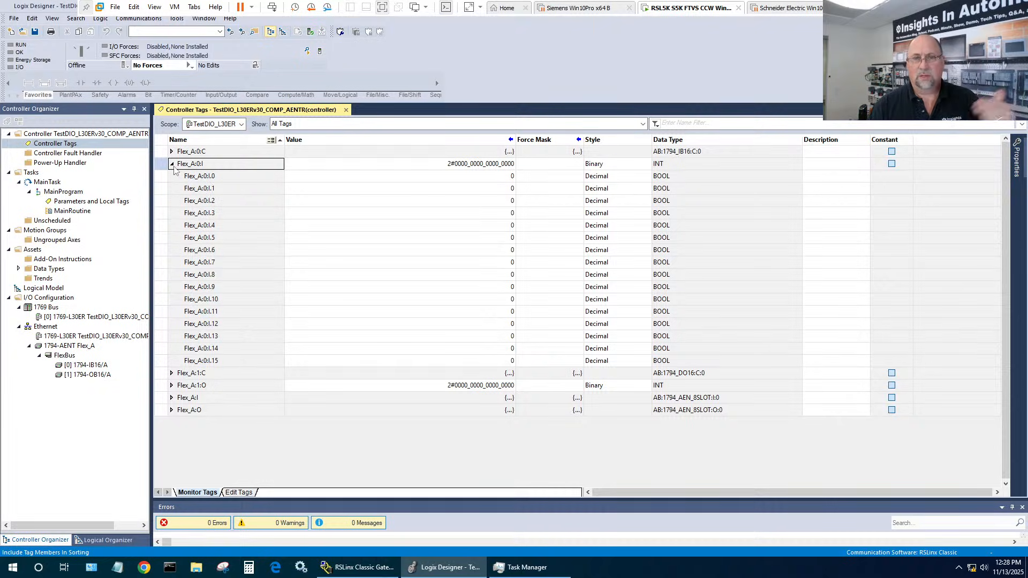
{"action": "left_click", "coordinate": [172, 164]}
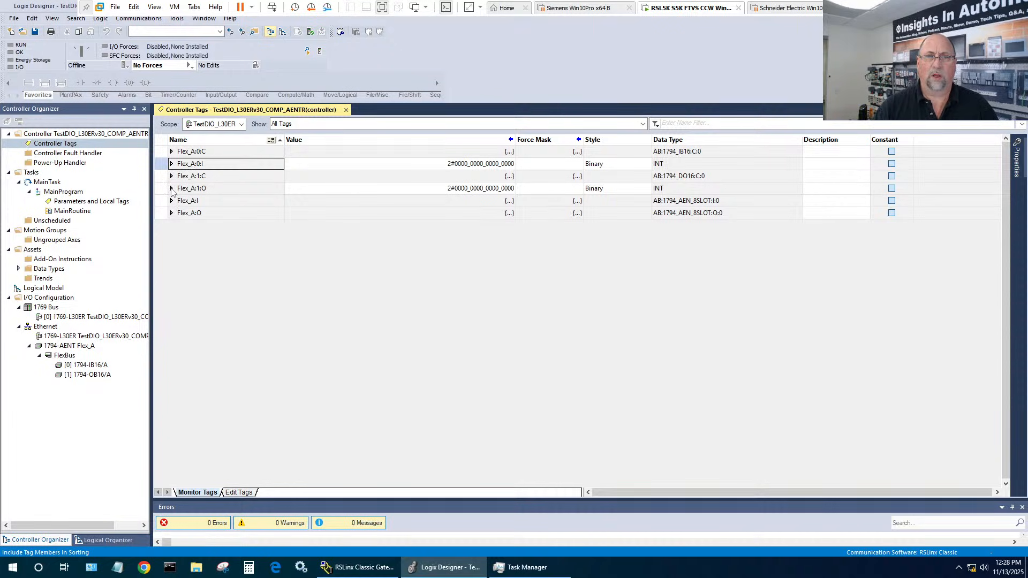
{"action": "left_click", "coordinate": [171, 189]}
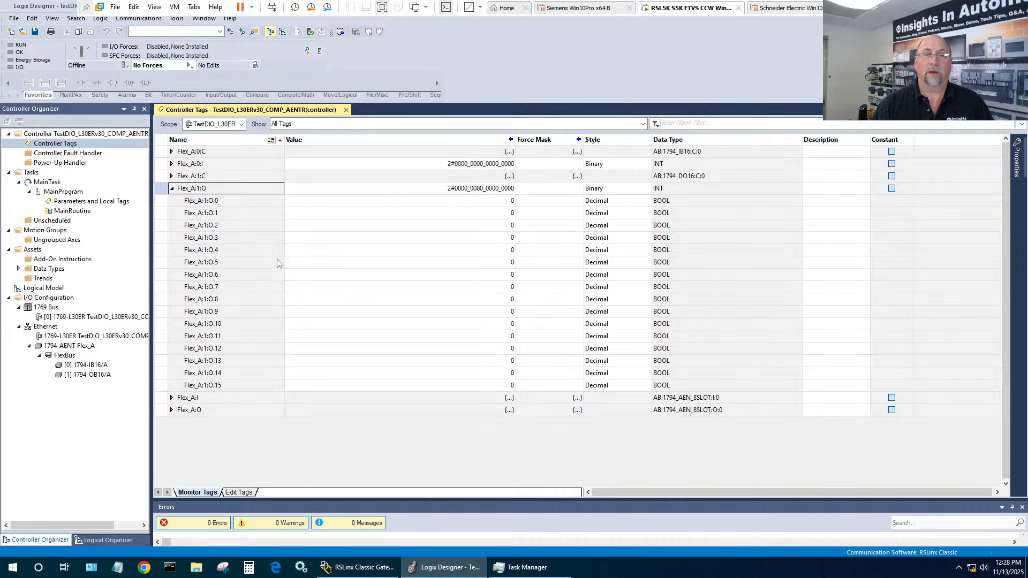
{"action": "left_click", "coordinate": [172, 189]}
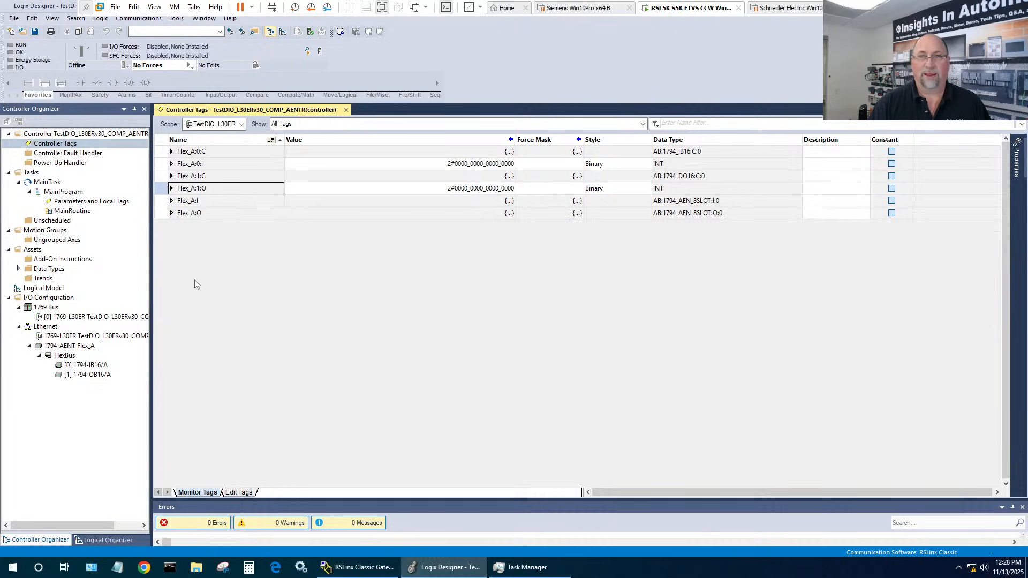
Step: Review the MainRoutine ladder rungs that pair the Flex_A input bits with the Flex_A output bits
{"action": "double_click", "coordinate": [70, 211]}
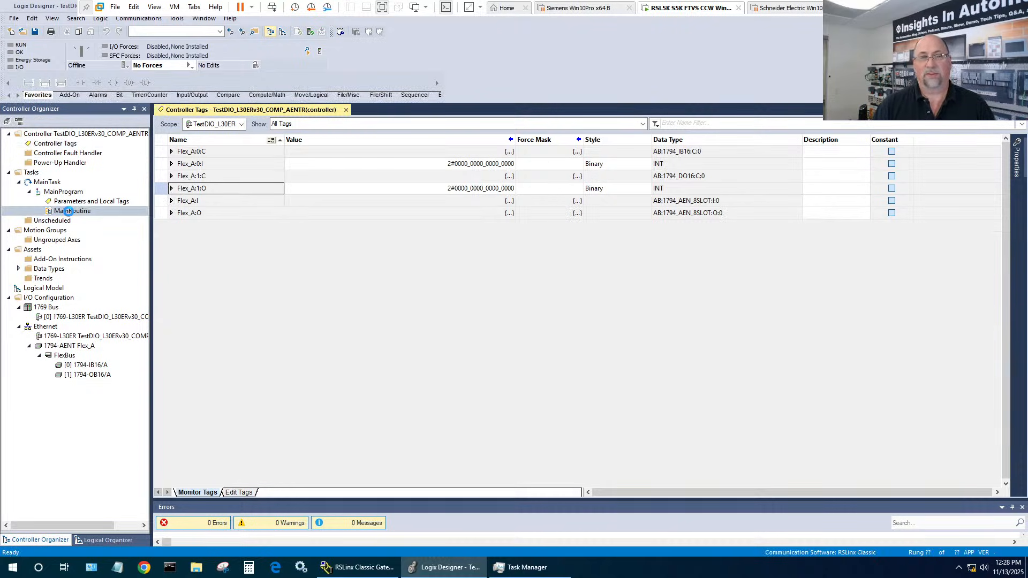
{"action": "scroll", "coordinate": [335, 320], "scroll_direction": "up", "scroll_amount": 5}
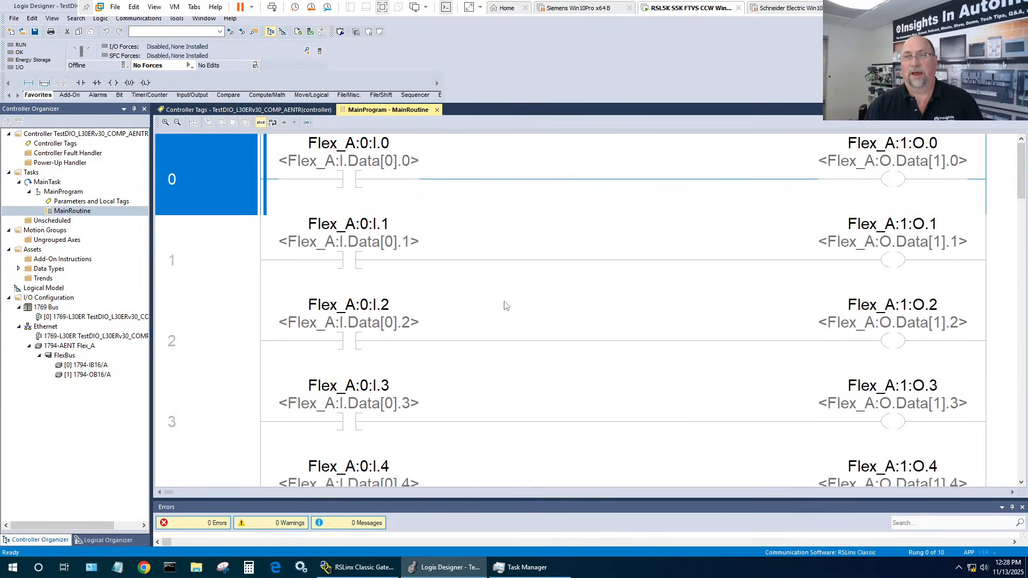
{"action": "left_click", "coordinate": [348, 186]}
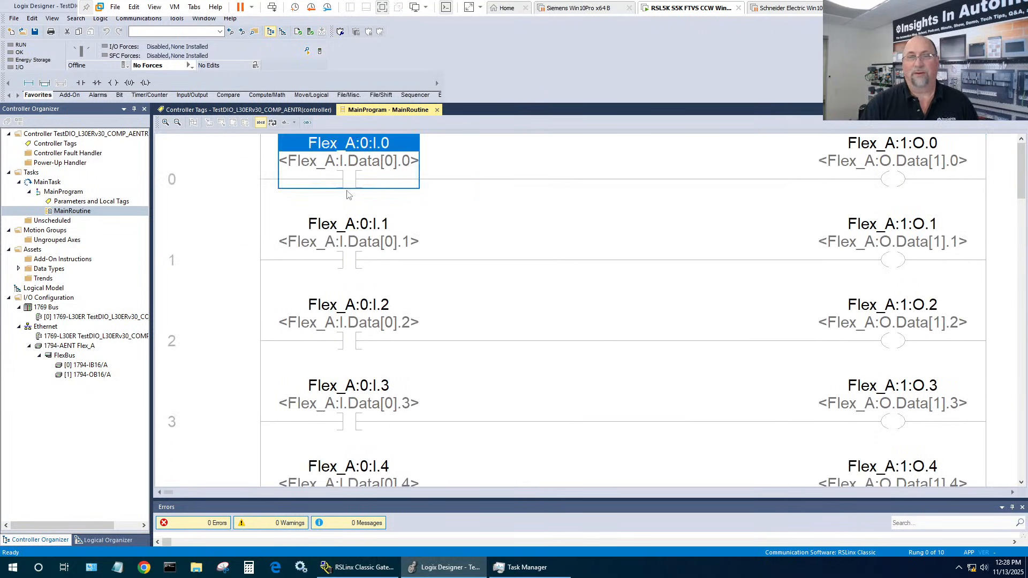
{"action": "left_click", "coordinate": [880, 184]}
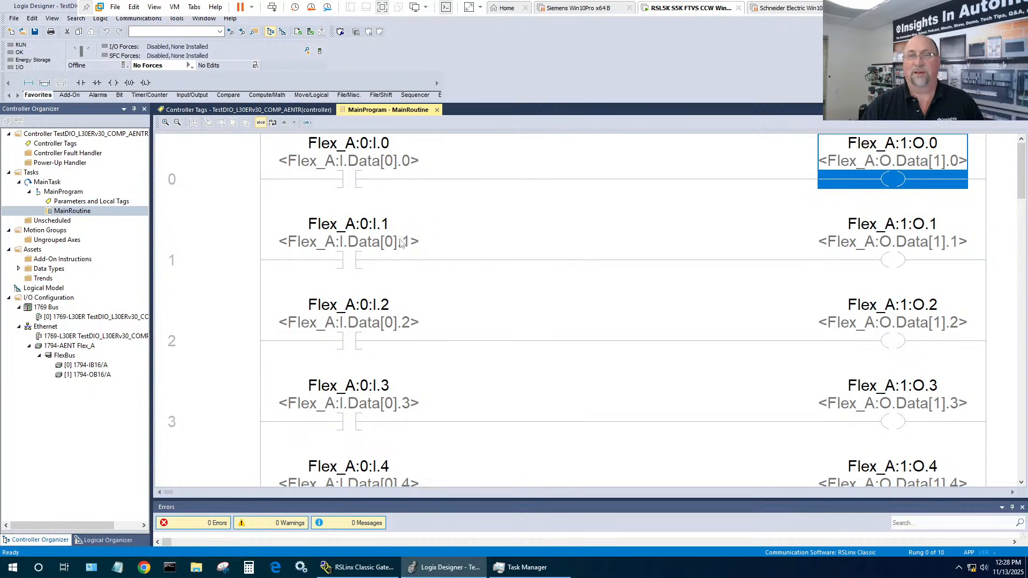
{"action": "scroll", "coordinate": [417, 369], "scroll_direction": "down", "scroll_amount": 5}
{"action": "scroll", "coordinate": [378, 447], "scroll_direction": "down", "scroll_amount": 2}
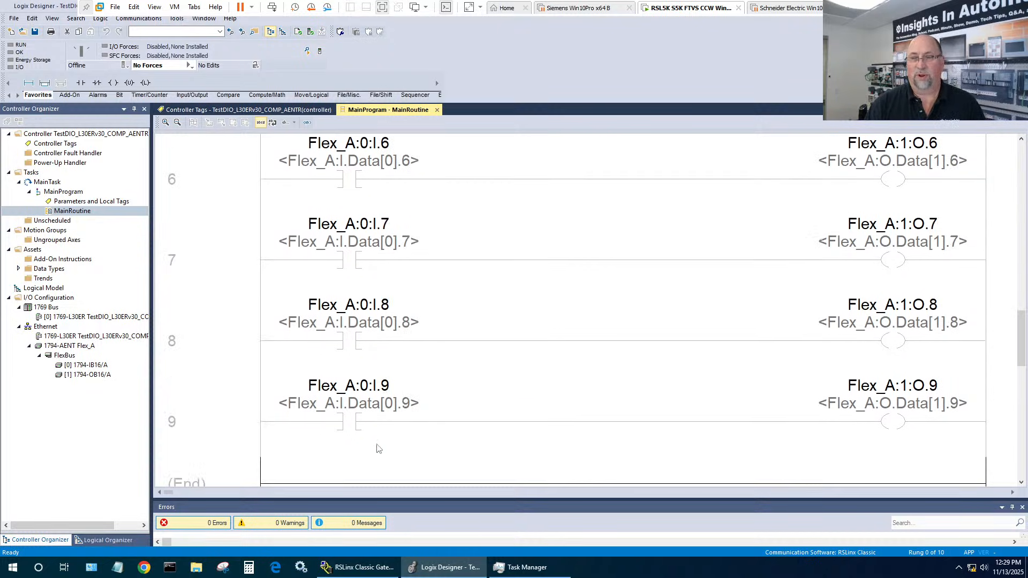
{"action": "scroll", "coordinate": [377, 446], "scroll_direction": "up", "scroll_amount": 4}
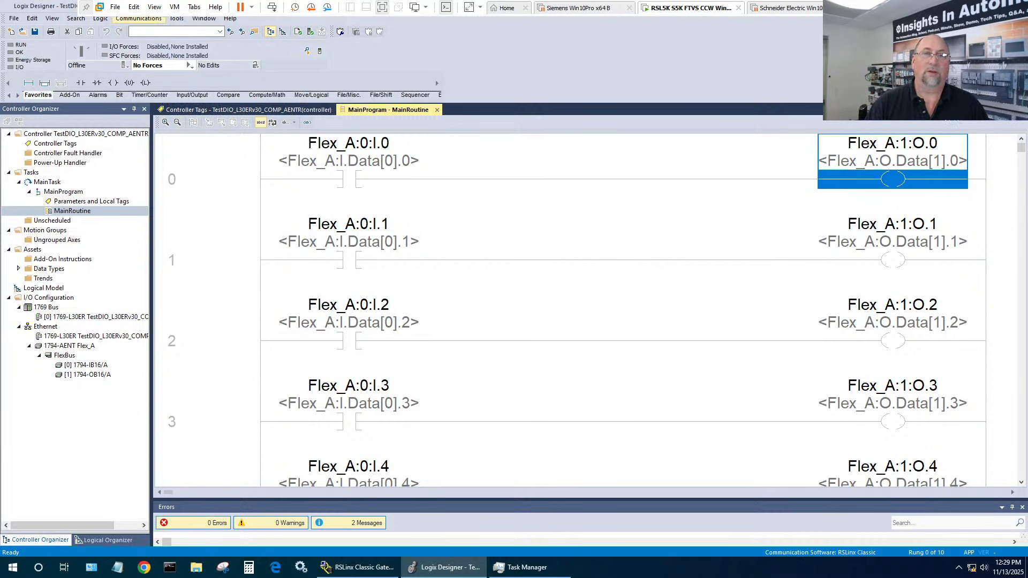
Step: Download the project to the 1769-L30ER controller at 192.168.1.173 on the AB_ETHIP-1 Ethernet driver
{"action": "left_click", "coordinate": [141, 19]}
{"action": "left_click", "coordinate": [142, 30]}
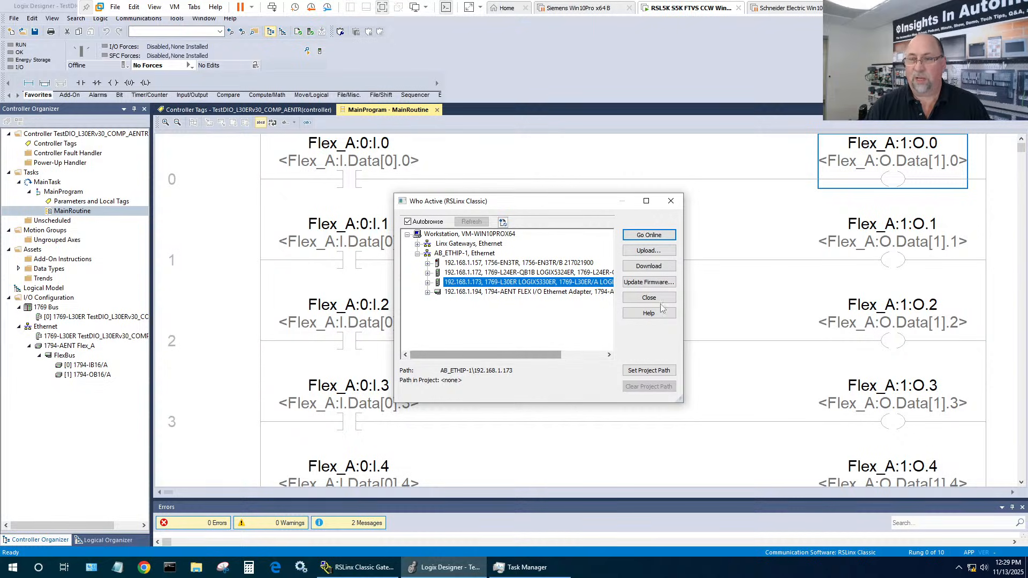
{"action": "left_click", "coordinate": [652, 266]}
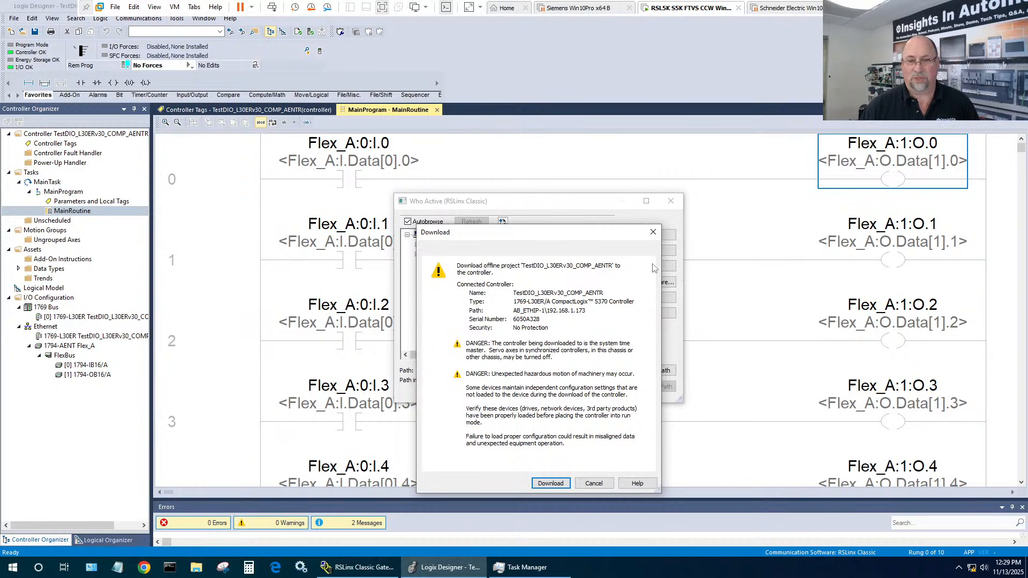
{"action": "left_click", "coordinate": [553, 484]}
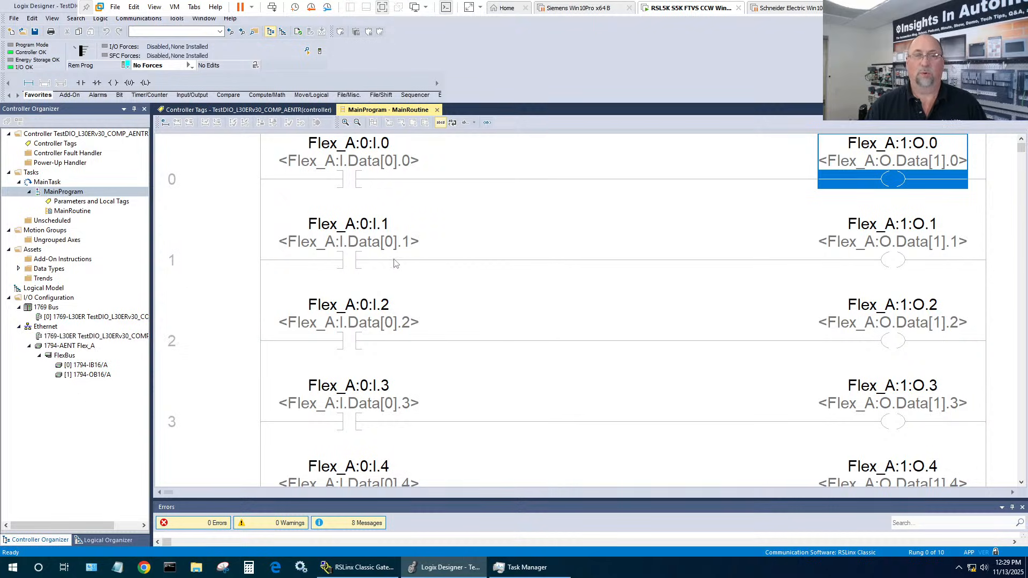
Step: Switch the controller to Run mode and confirm the mode change
{"action": "left_click", "coordinate": [126, 66]}
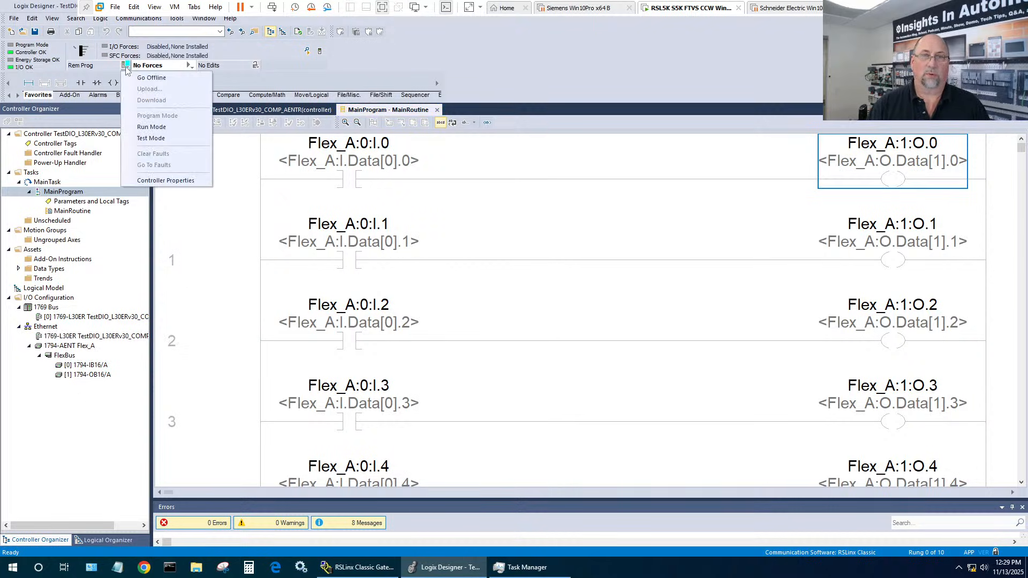
{"action": "left_click", "coordinate": [142, 127]}
{"action": "left_click", "coordinate": [529, 308]}
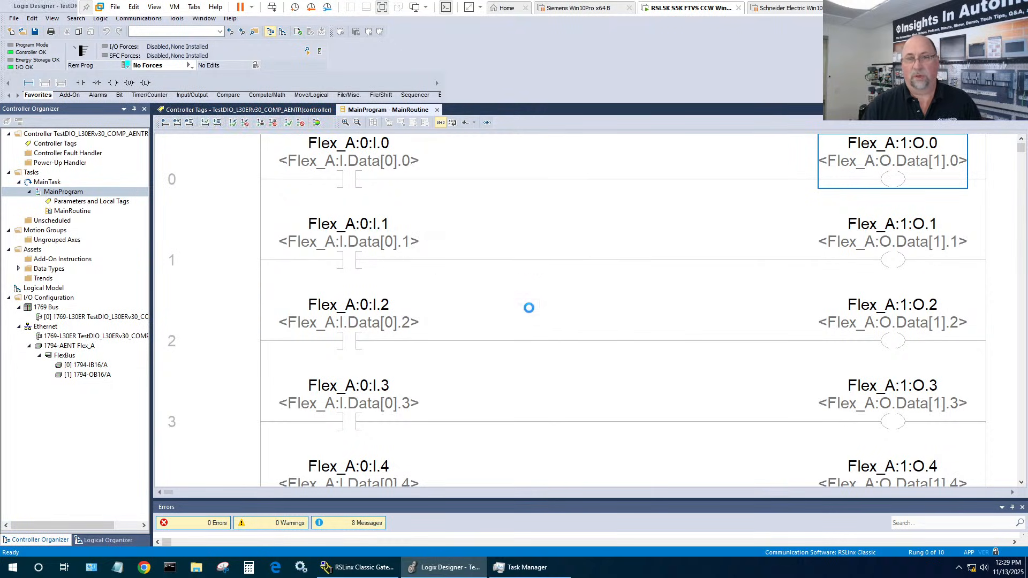